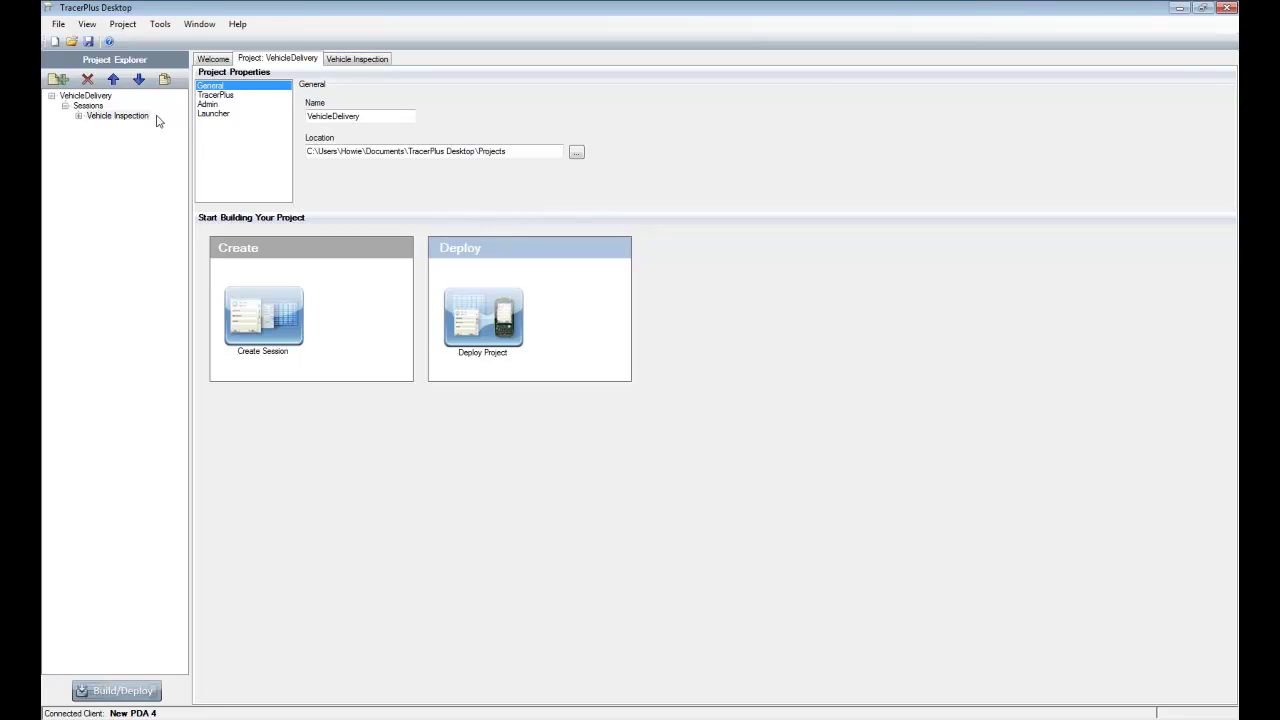
- Show the Vehicle Inspection session's Field Settings, listing its 14 fields from Name to DateTime
{"action": "left_click", "coordinate": [350, 62]}
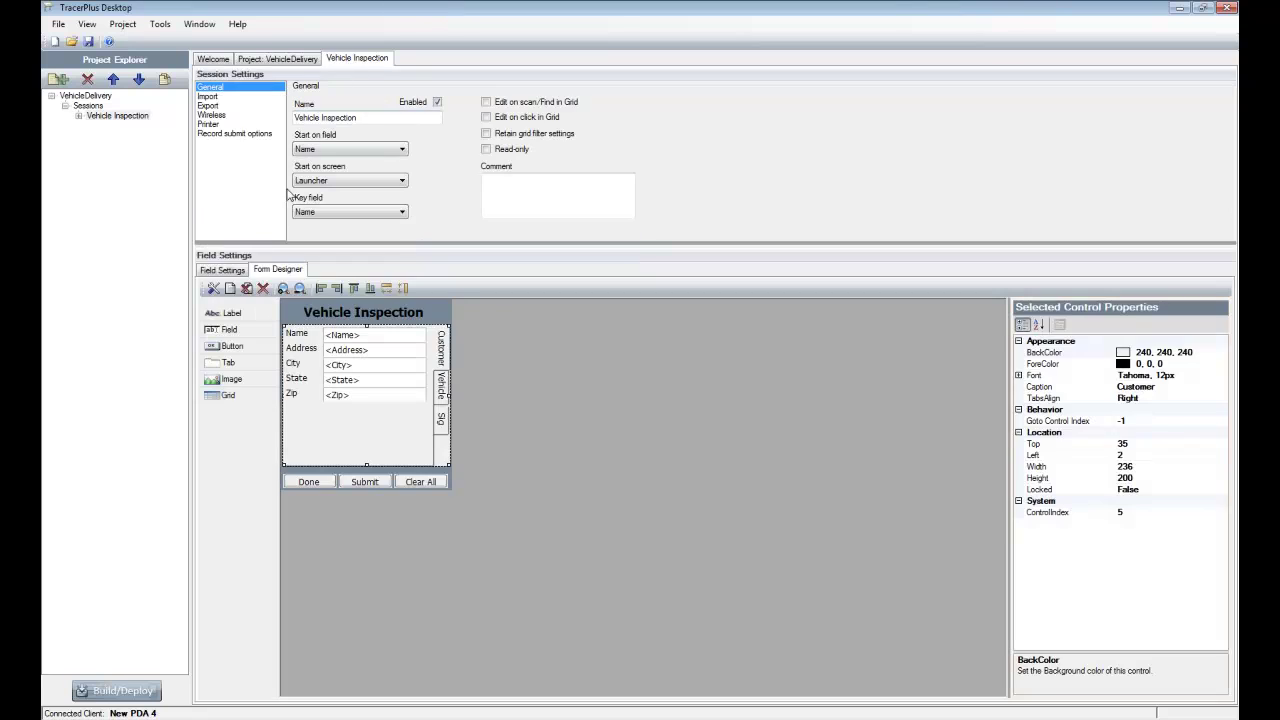
{"action": "left_click", "coordinate": [226, 270]}
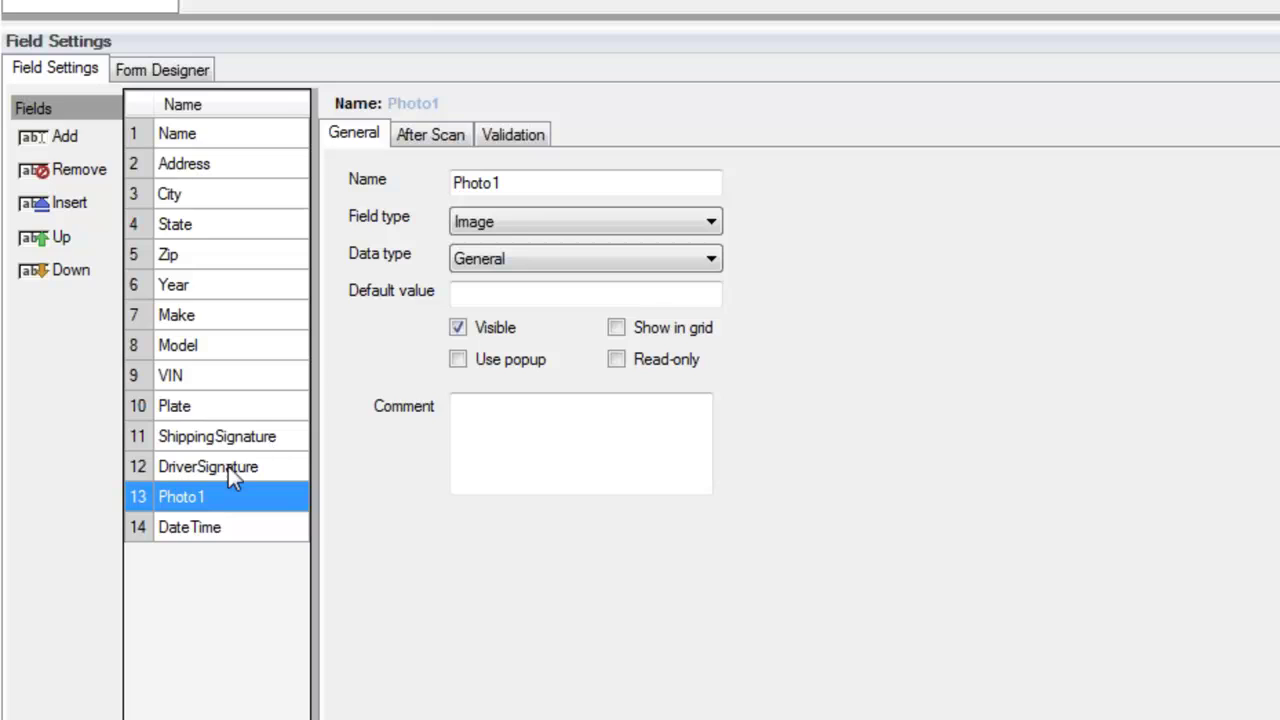
- Check that DriverSignature and ShippingSignature both use the Signature field type
{"action": "left_click", "coordinate": [206, 467]}
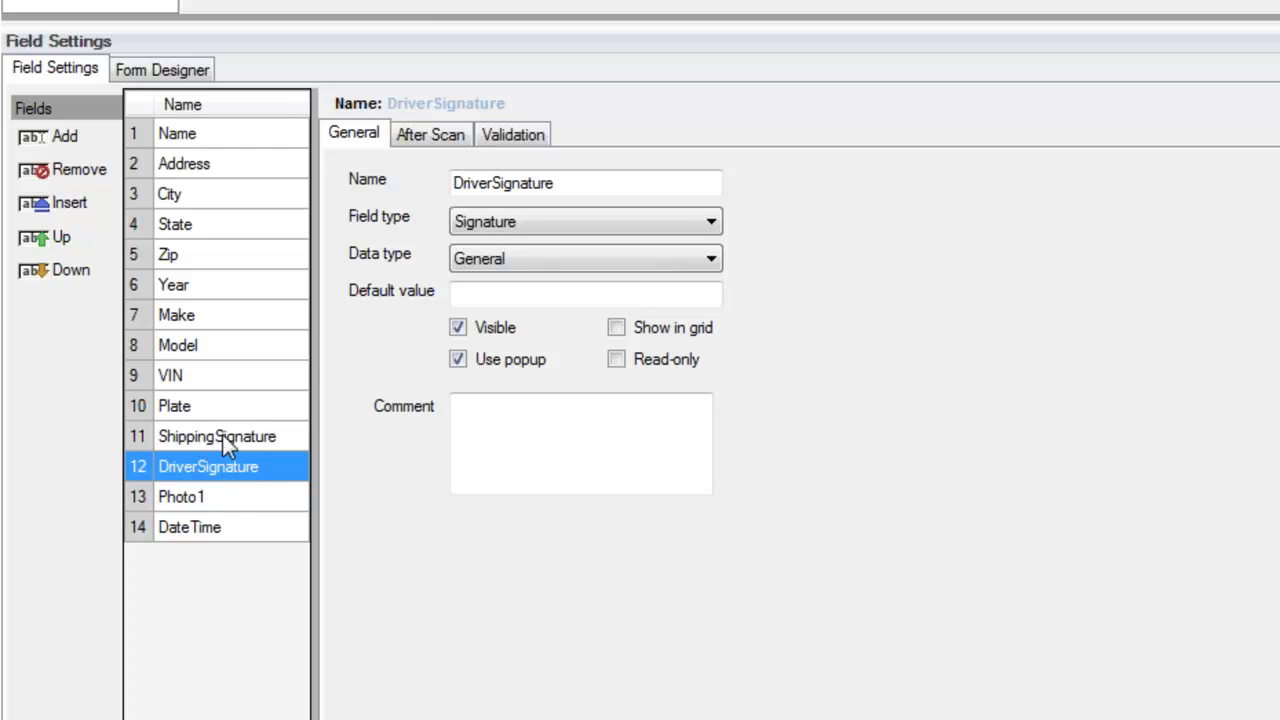
{"action": "left_click", "coordinate": [194, 437]}
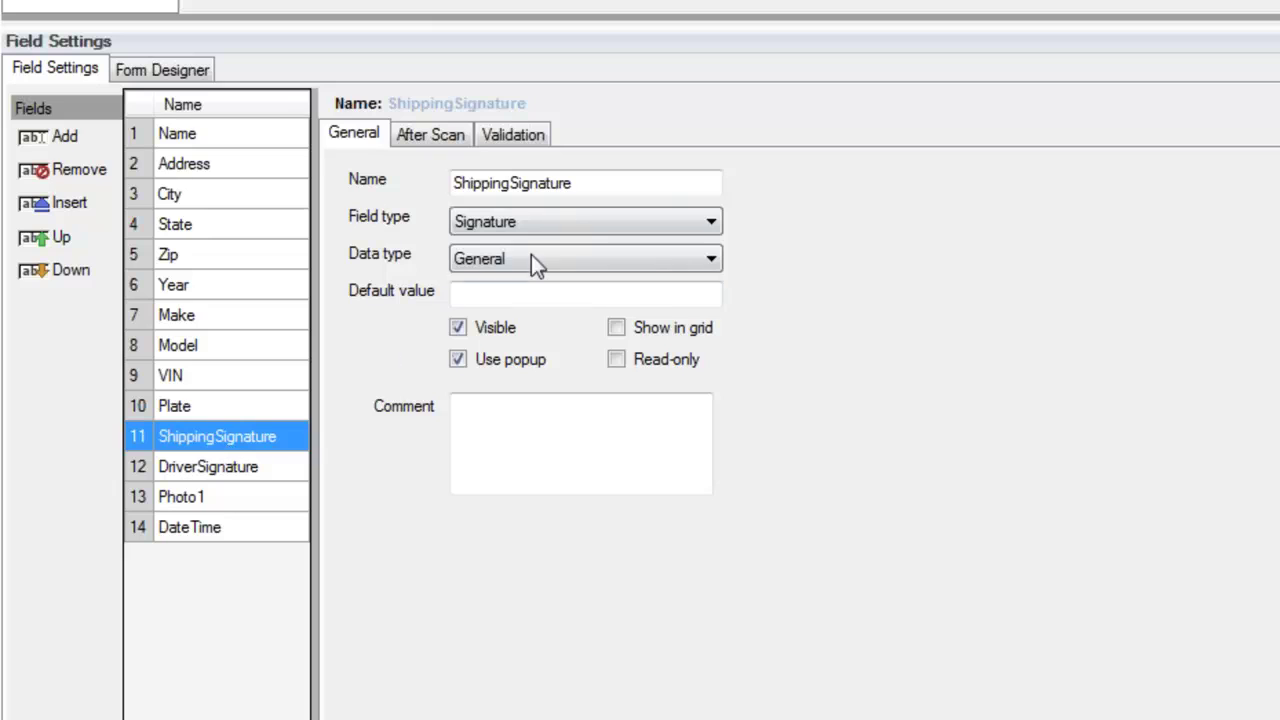
{"action": "left_click", "coordinate": [711, 222]}
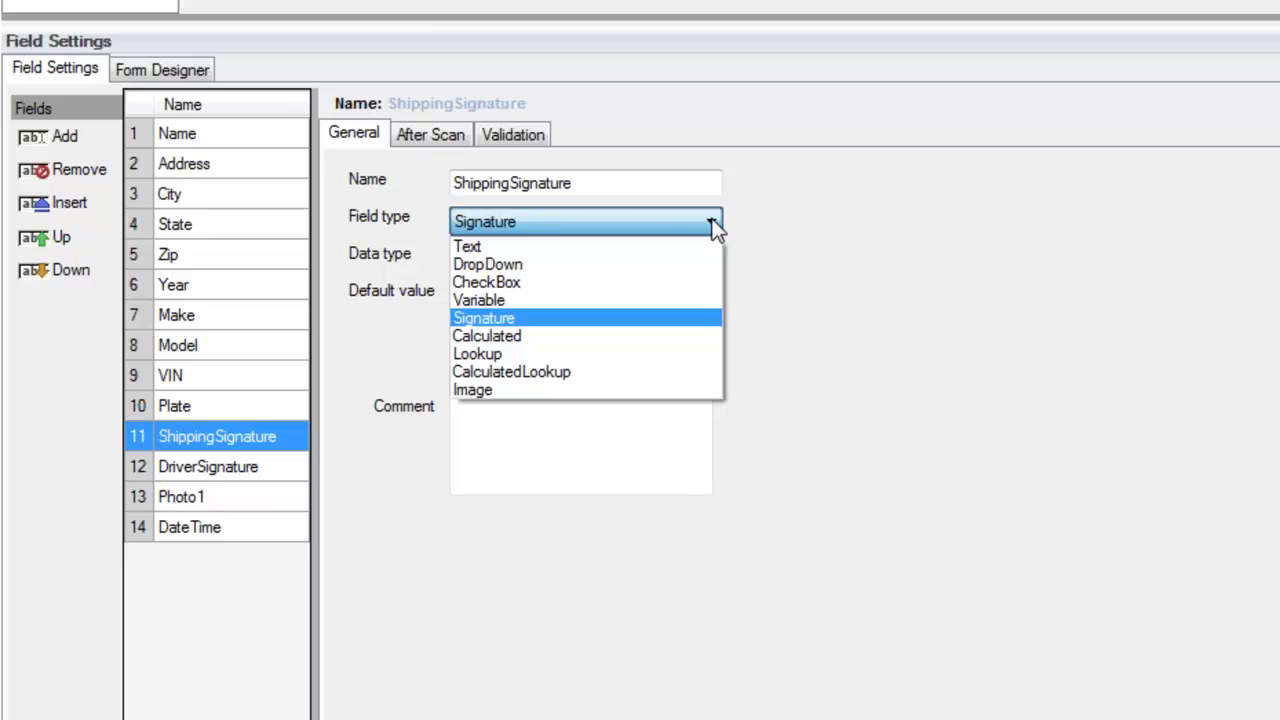
{"action": "left_click", "coordinate": [894, 420]}
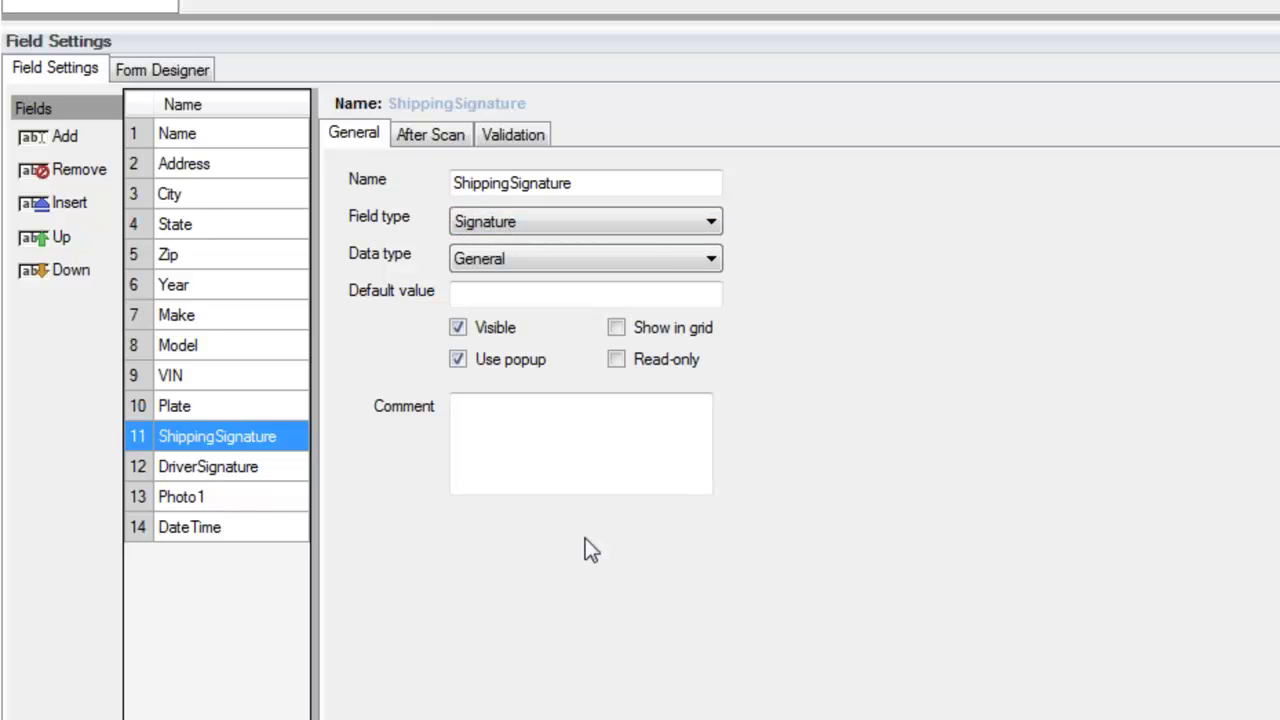
- Confirm Photo1 is an Image field, then view the form in the Form Designer
{"action": "left_click", "coordinate": [229, 505]}
{"action": "left_click", "coordinate": [709, 222]}
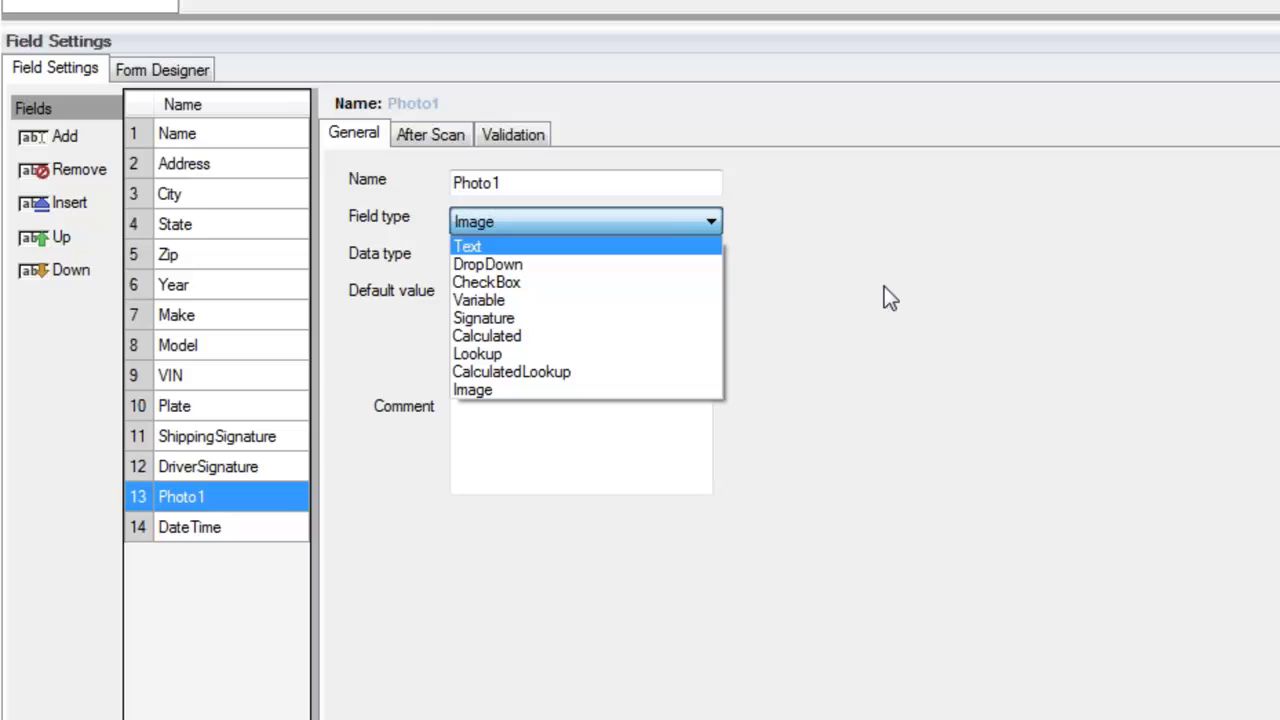
{"action": "left_click", "coordinate": [1008, 485]}
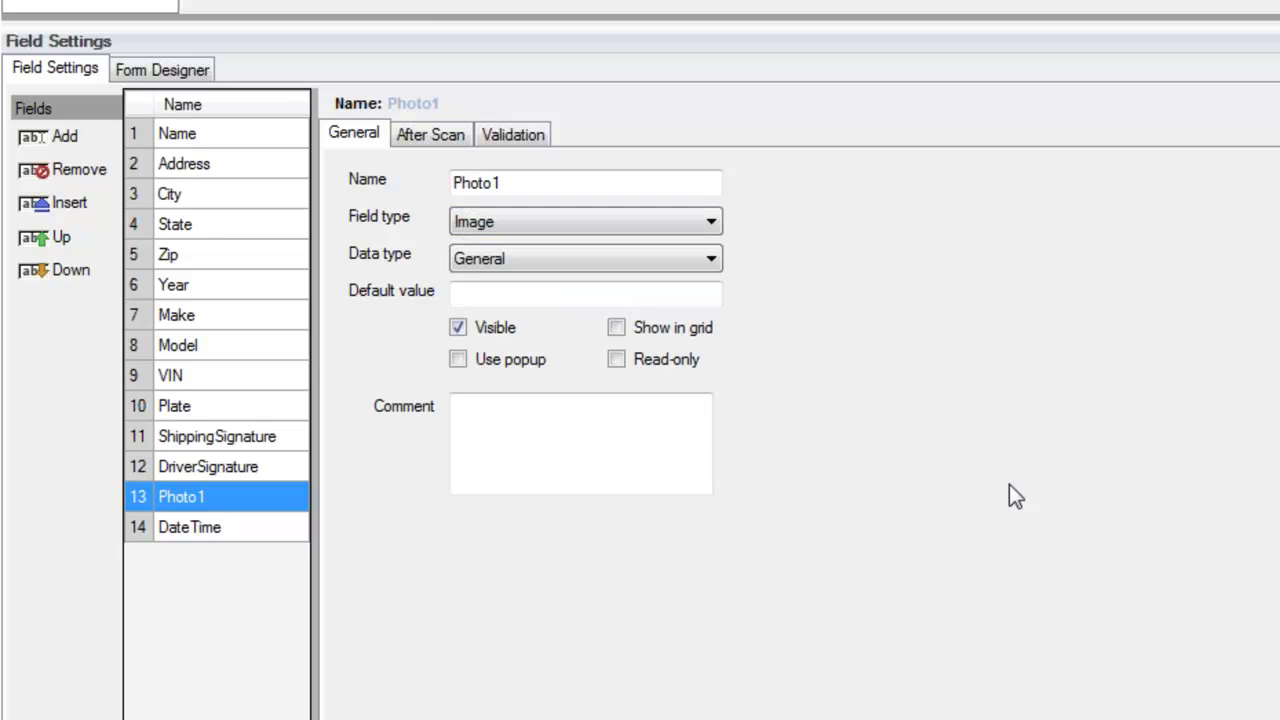
{"action": "left_click", "coordinate": [190, 72]}
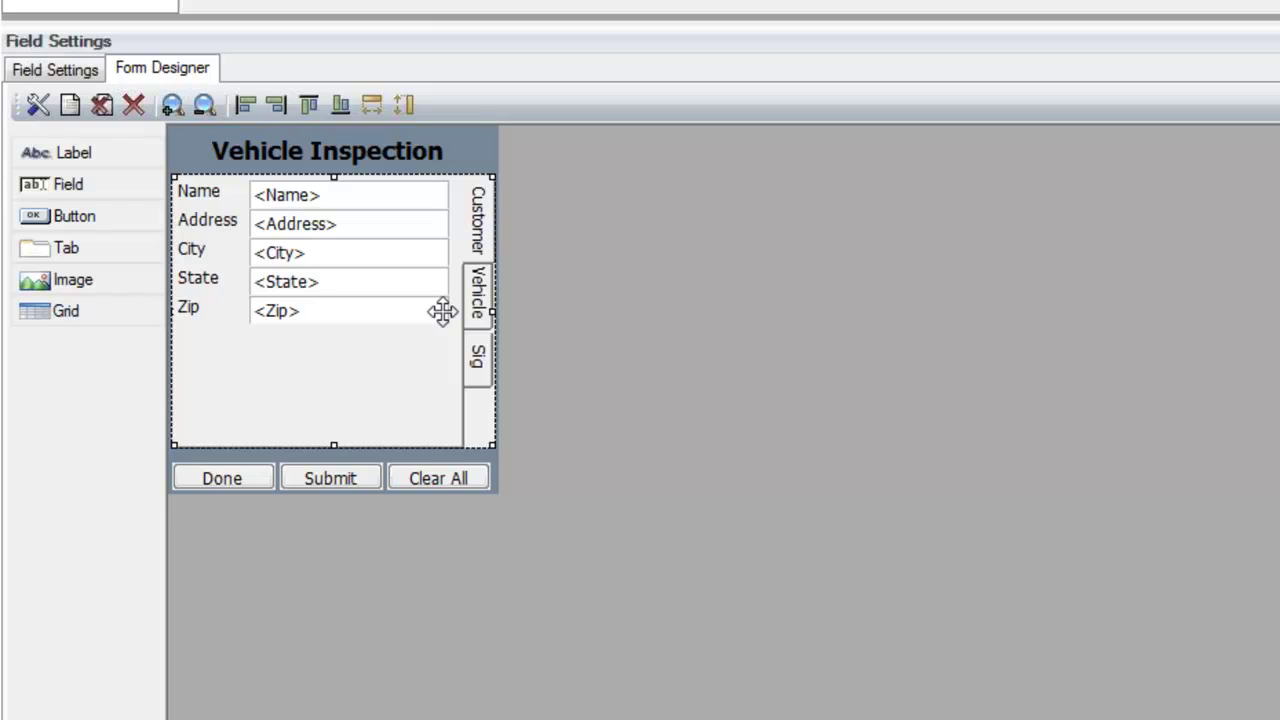
{"action": "left_click", "coordinate": [482, 290]}
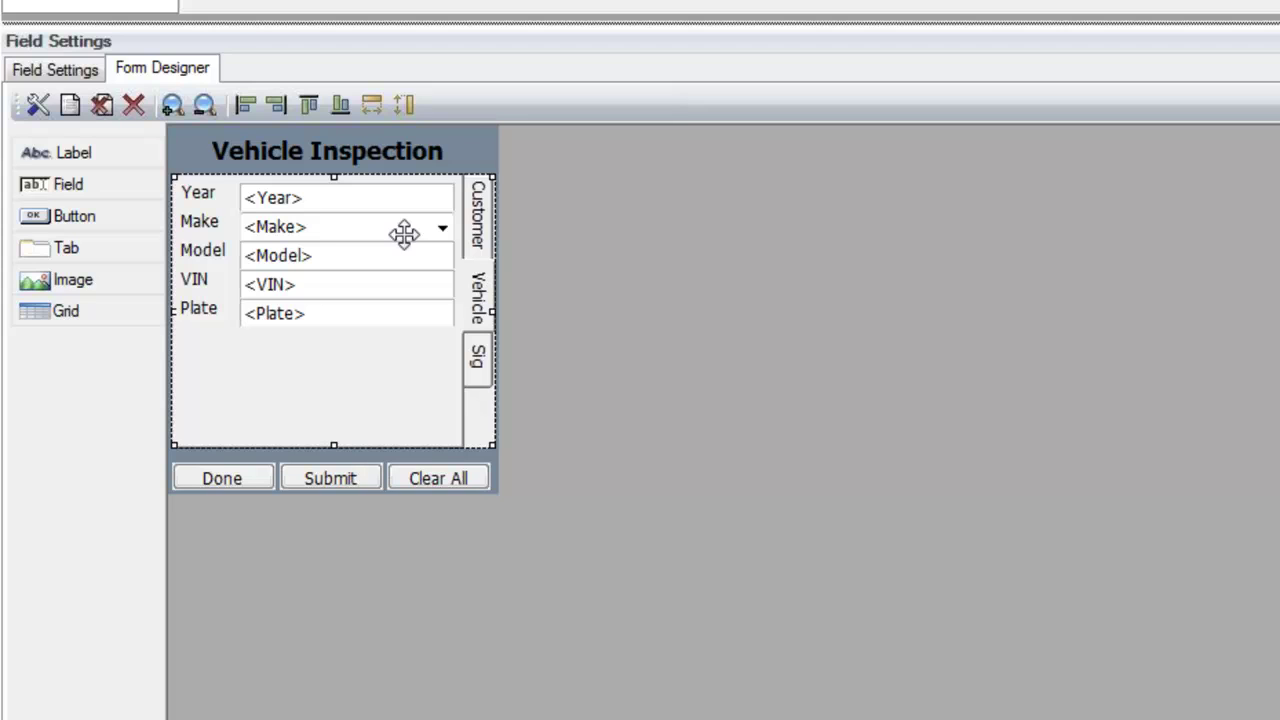
{"action": "left_click", "coordinate": [479, 358]}
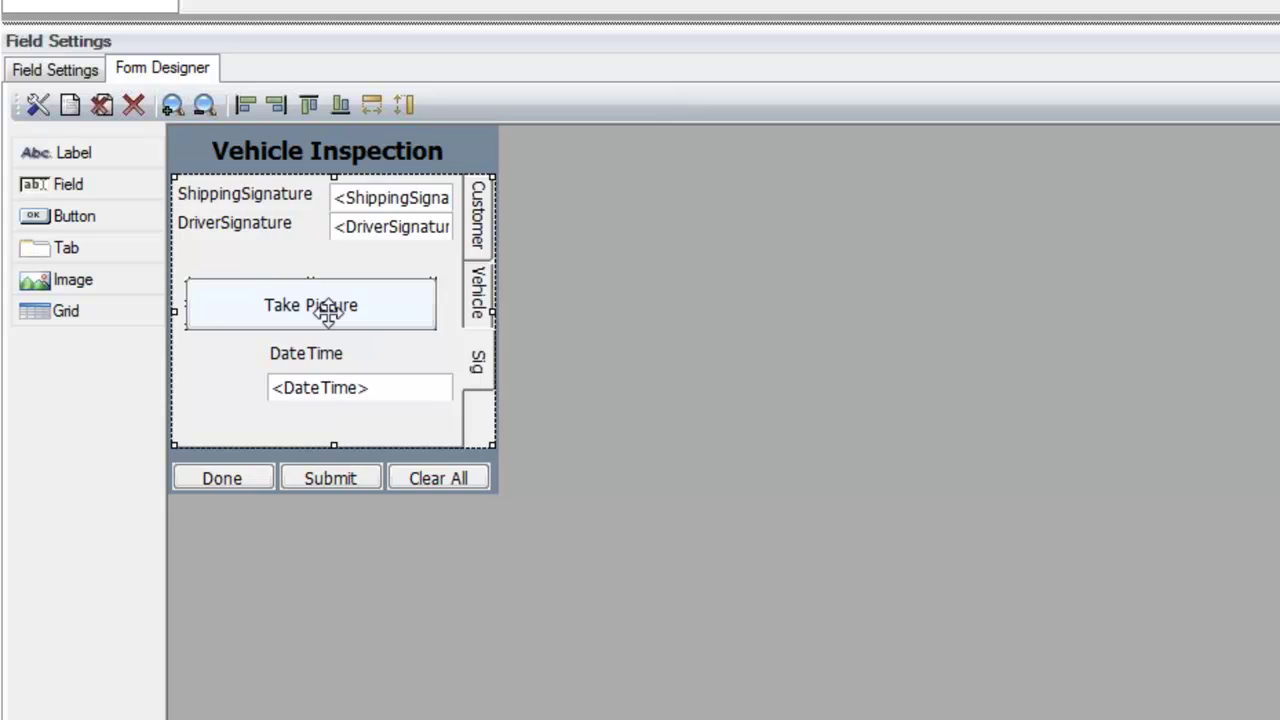
{"action": "left_click", "coordinate": [55, 69]}
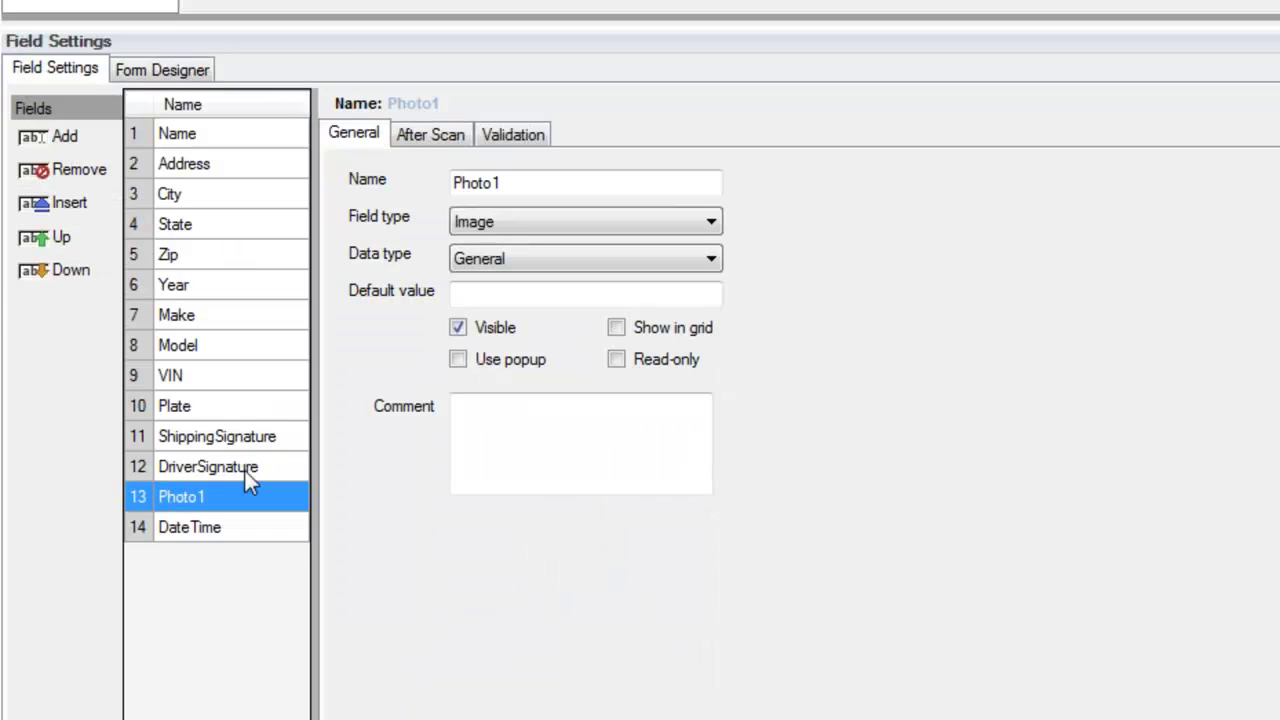
{"action": "left_click", "coordinate": [163, 71]}
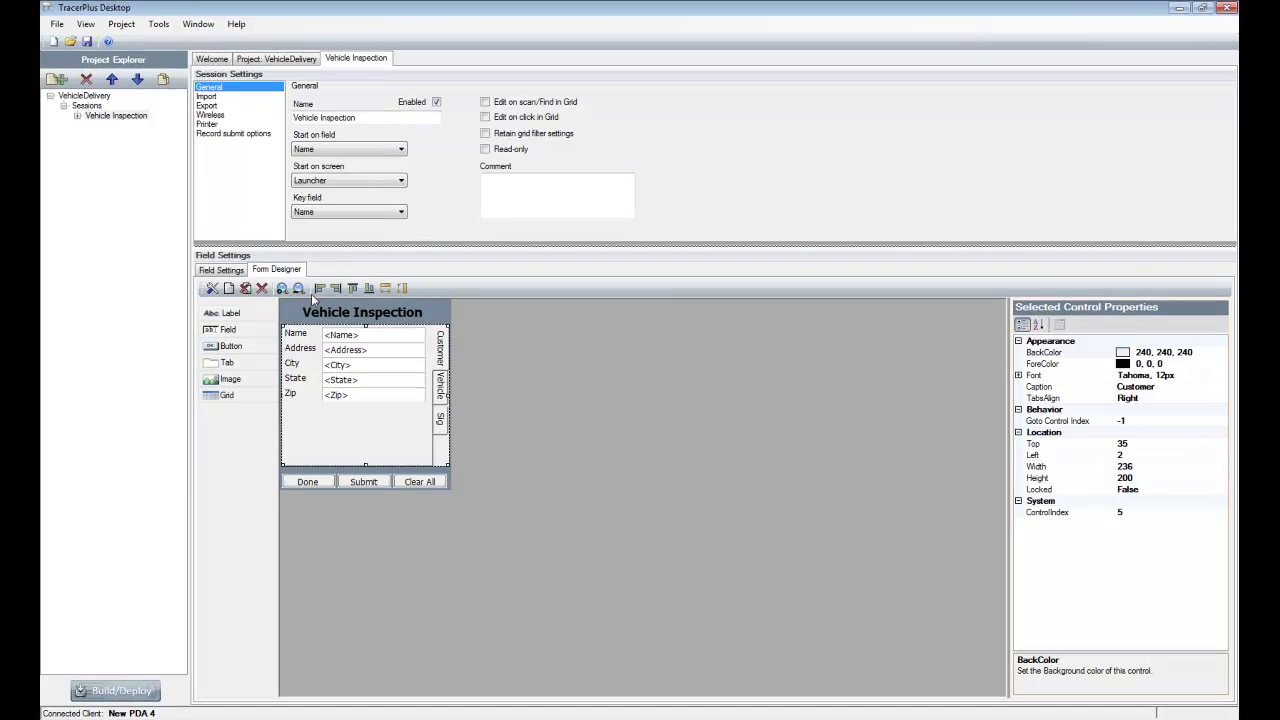
- Build the project and deploy it to New PDA 4 through Tools > Build/Deploy
{"action": "left_click", "coordinate": [158, 25]}
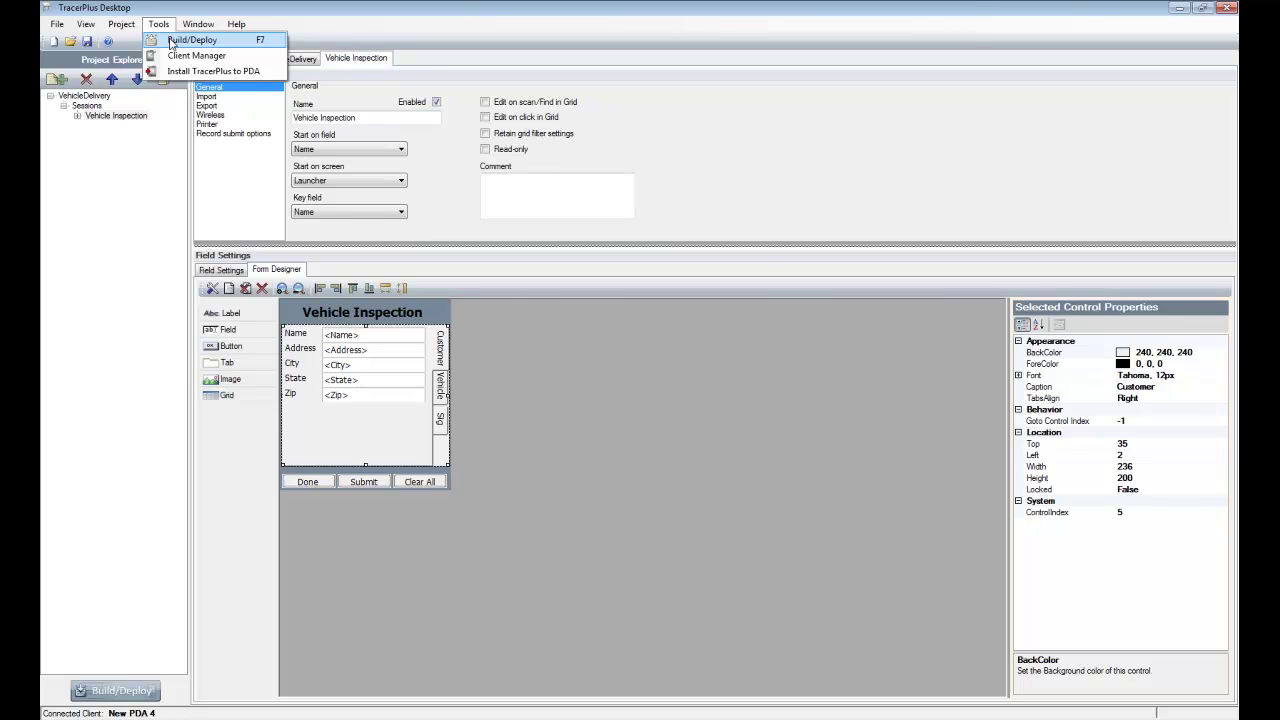
{"action": "left_click", "coordinate": [190, 40]}
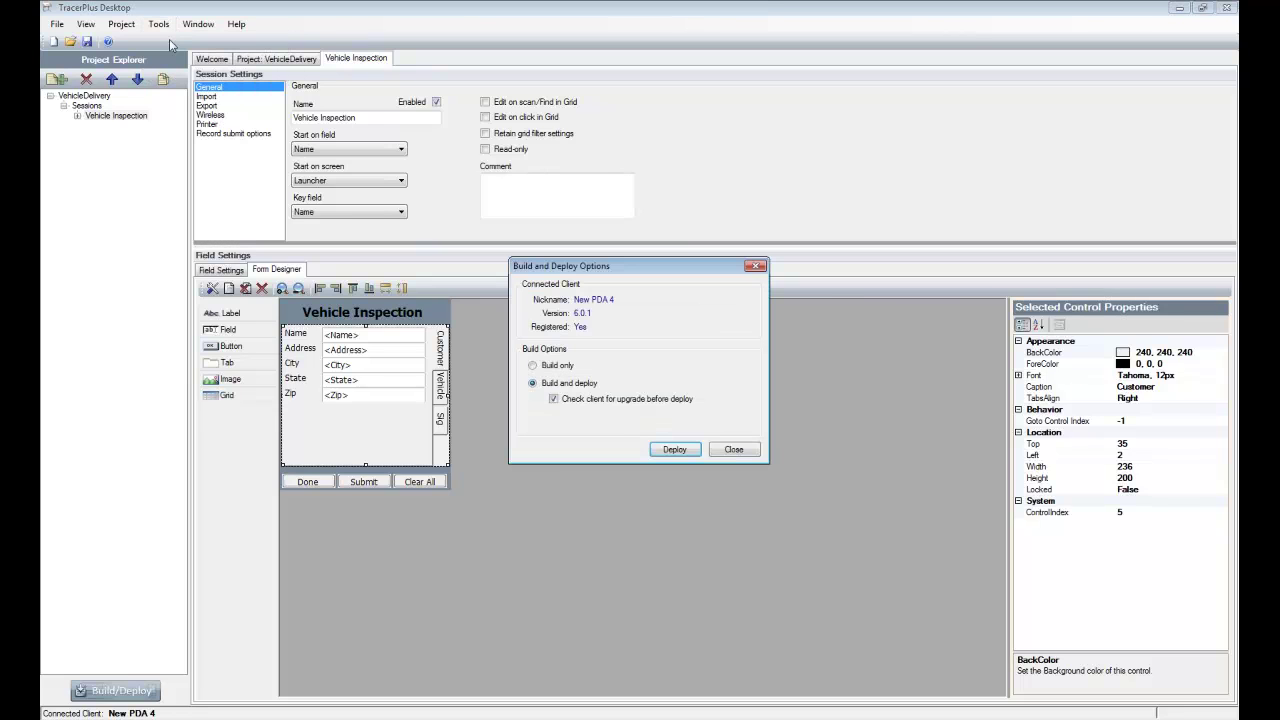
{"action": "left_click", "coordinate": [675, 450]}
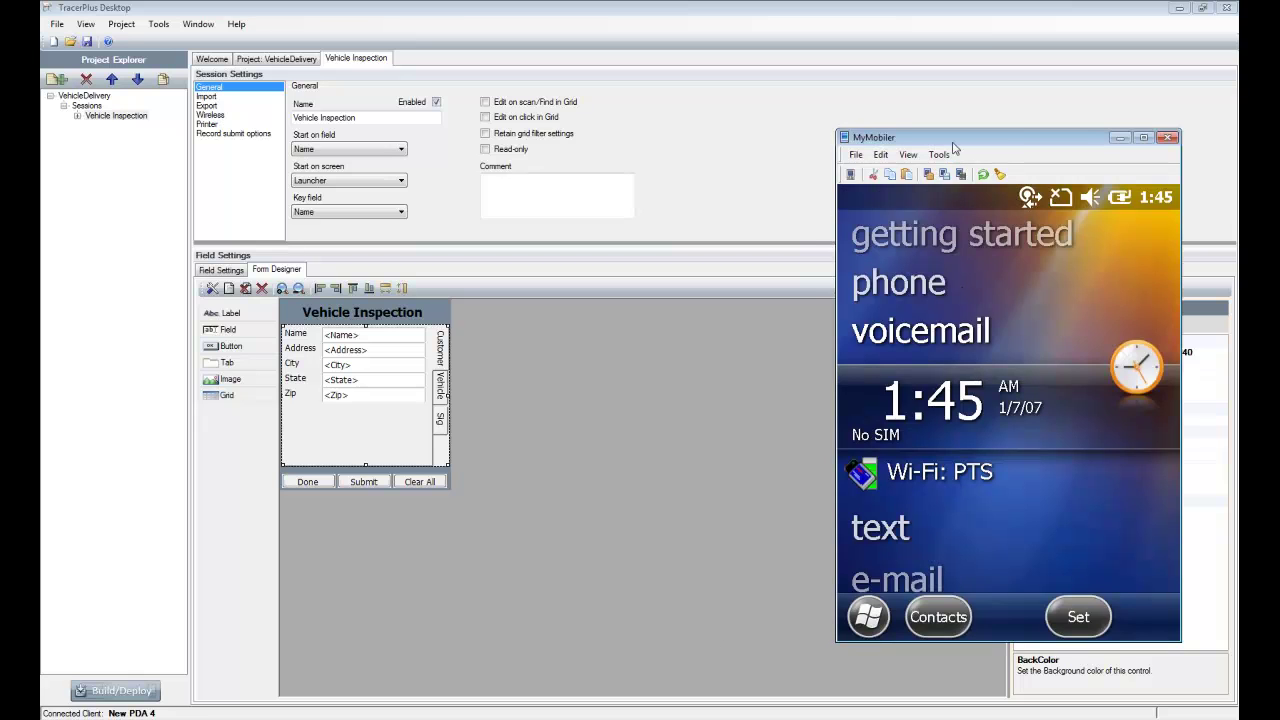
- Start the Vehicle Inspection form on the handheld and check its Vehicle, Sig and Customer pages
{"action": "left_click_drag", "start_coordinate": [953, 148], "coordinate": [624, 141]}
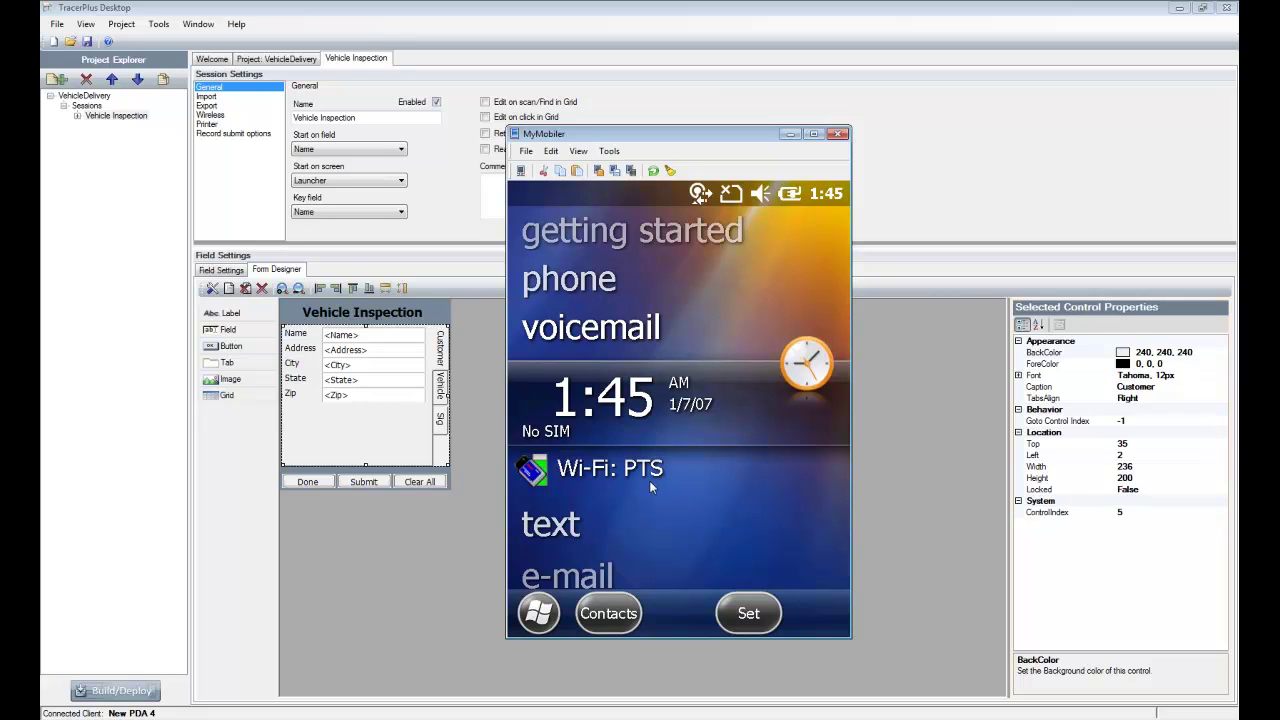
{"action": "left_click", "coordinate": [551, 620]}
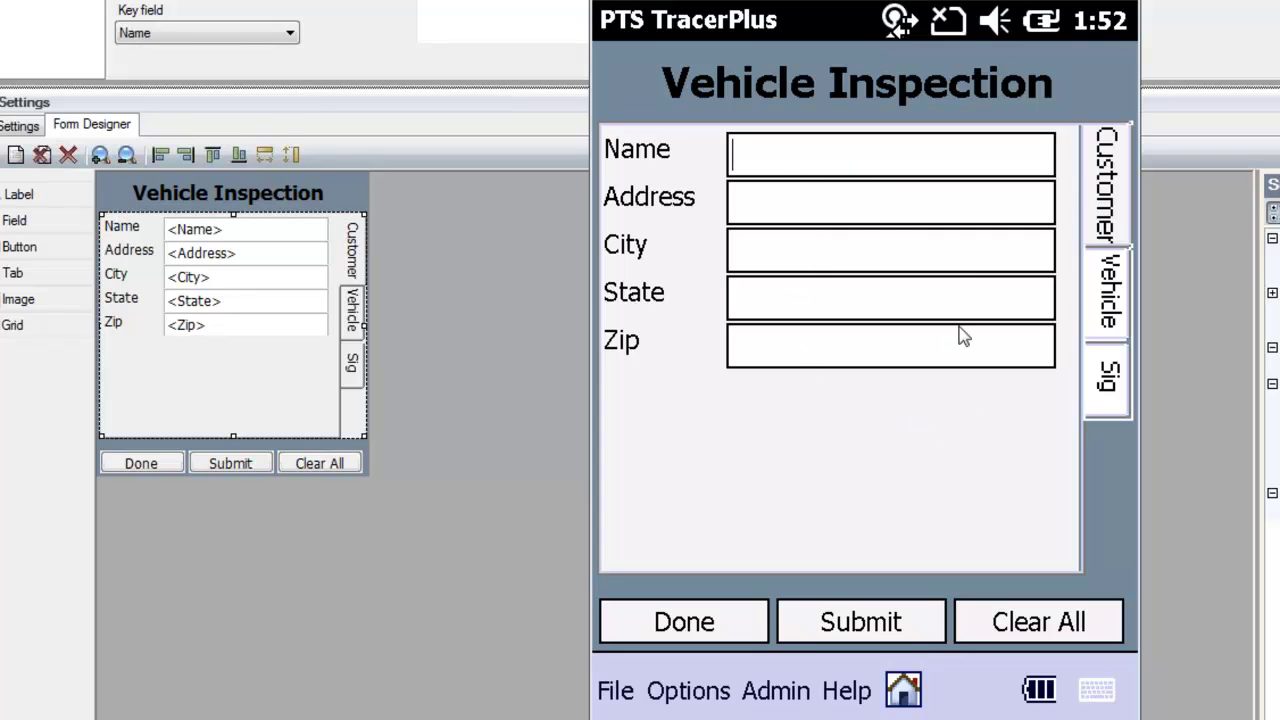
{"action": "left_click", "coordinate": [1102, 302]}
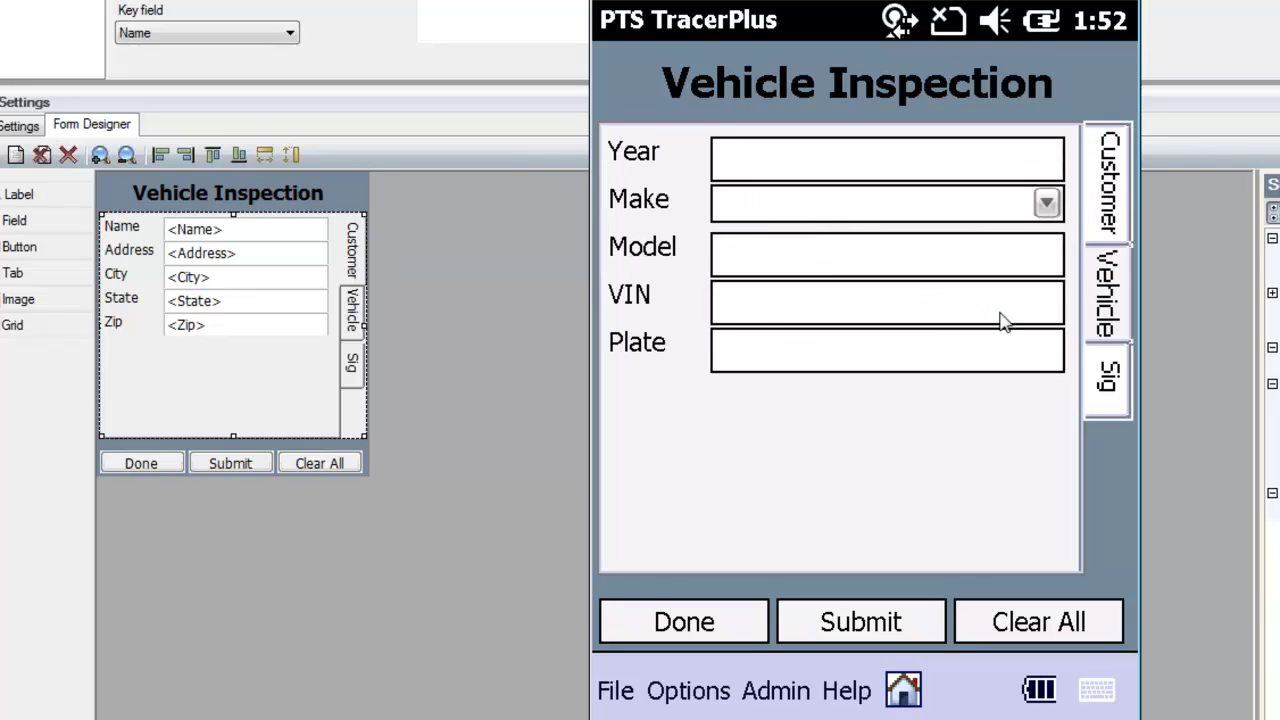
{"action": "left_click", "coordinate": [1105, 390]}
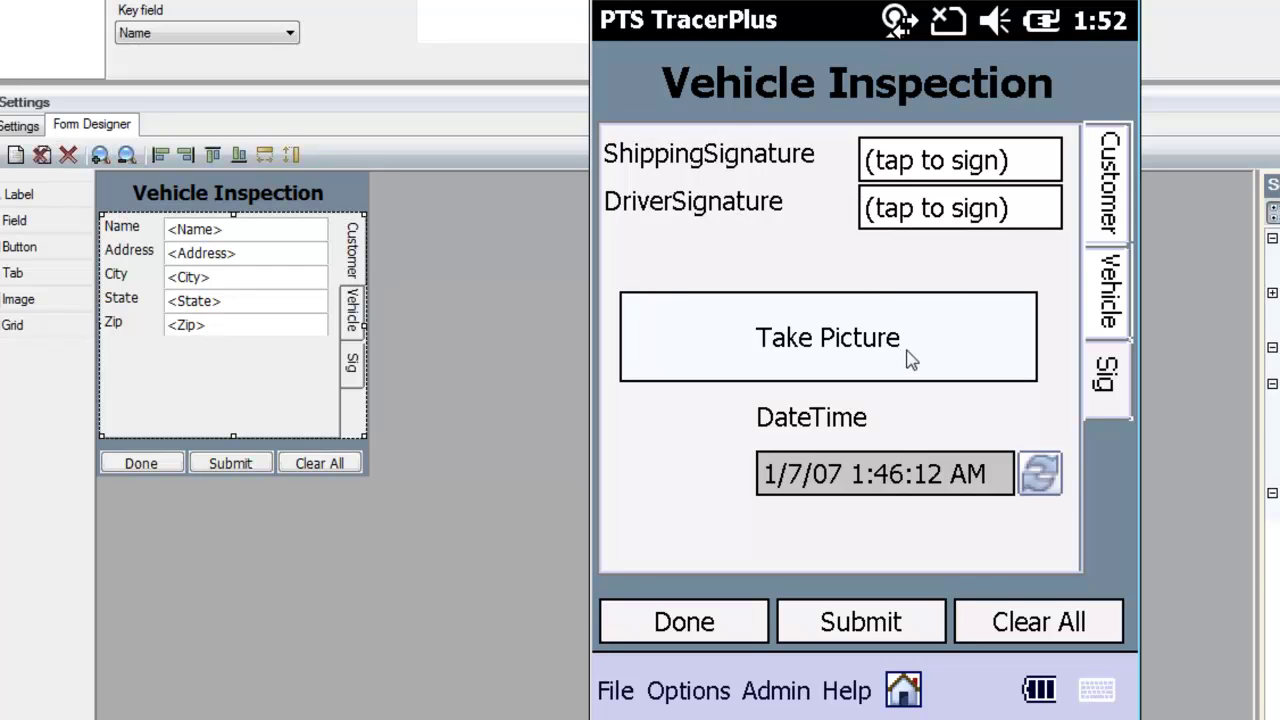
{"action": "left_click", "coordinate": [1110, 198]}
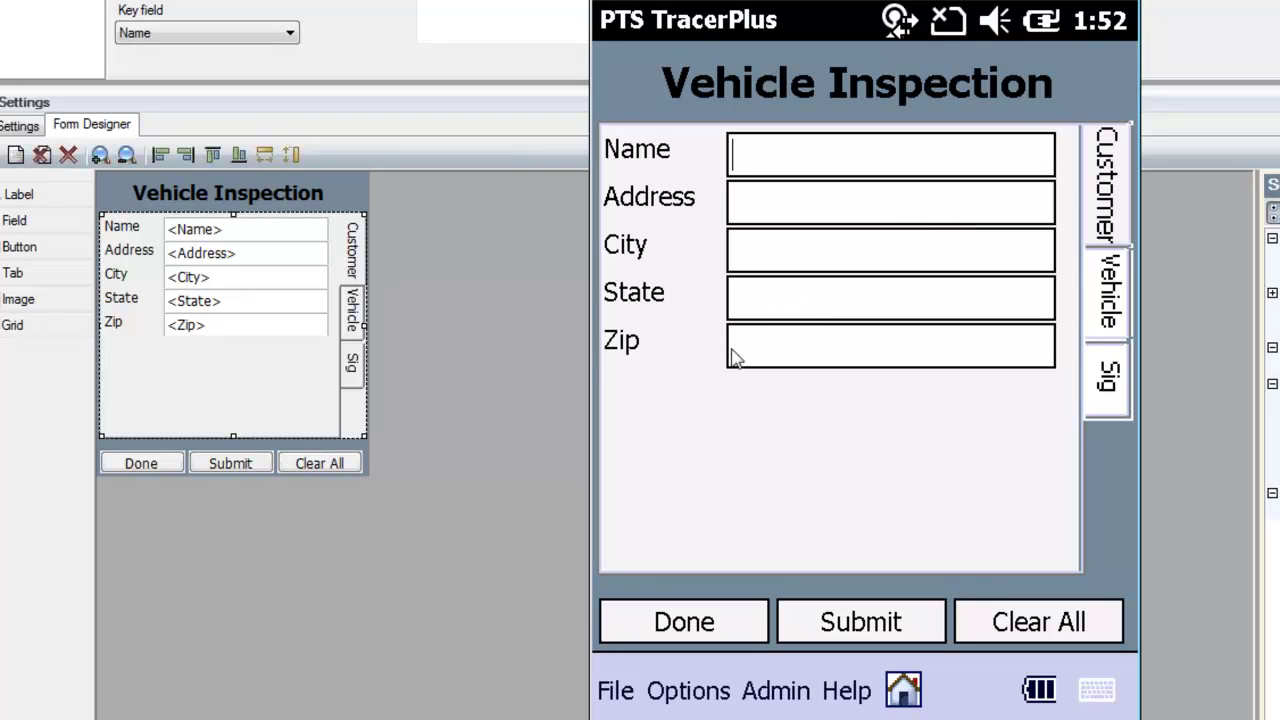
- Fill in the customer's name, street address, city, state and zip code
{"action": "type", "text": "John Smith"}
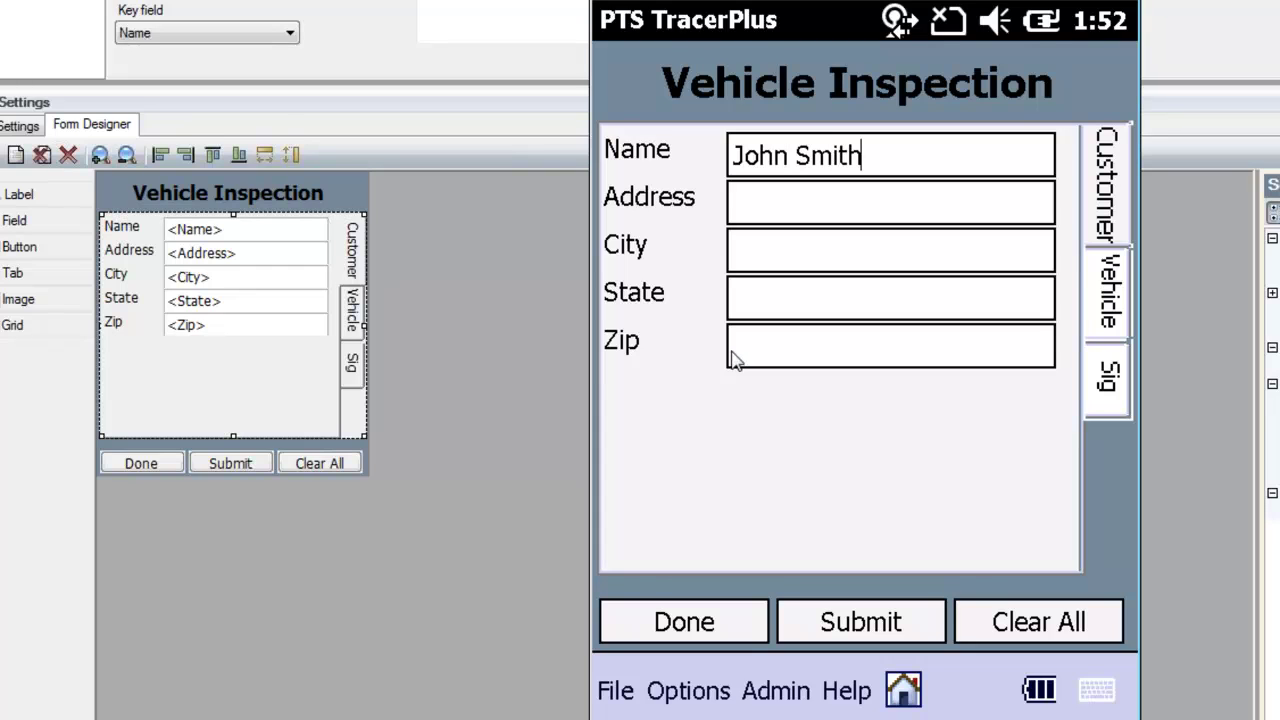
{"action": "key", "text": "Tab"}
{"action": "type", "text": "123 Ma"}
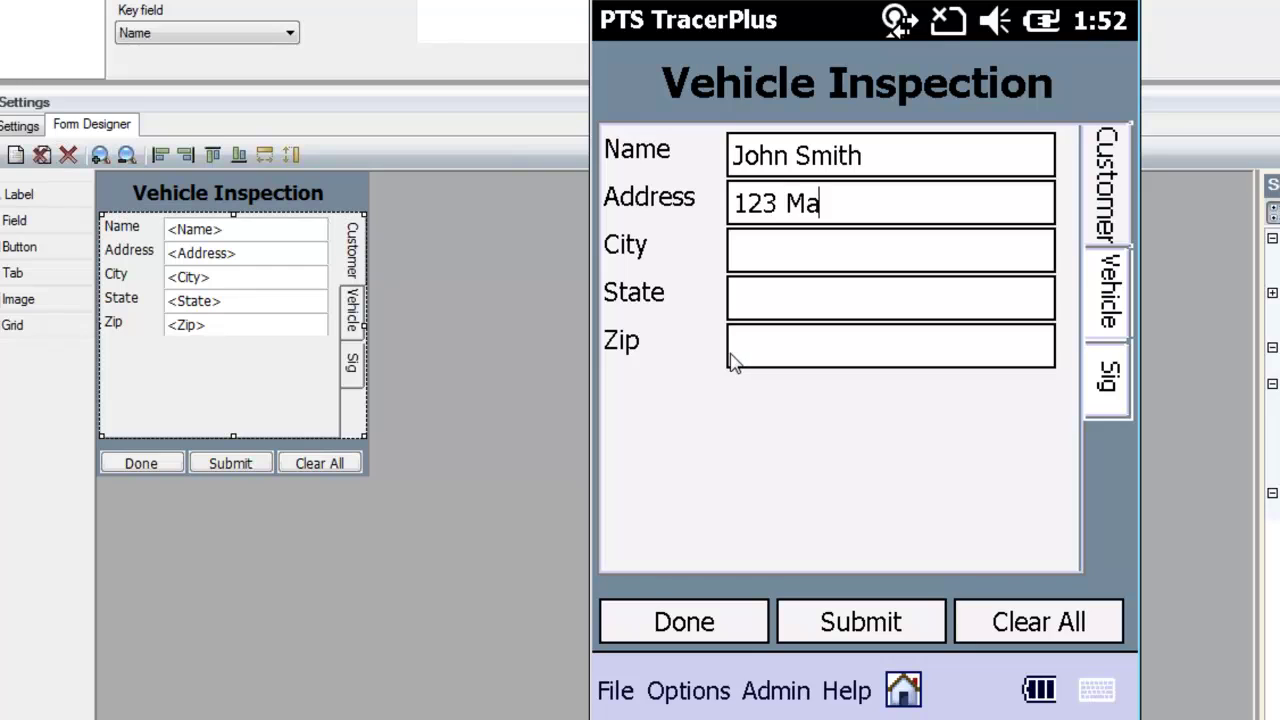
{"action": "type", "text": "in St."}
{"action": "key", "text": "Tab"}
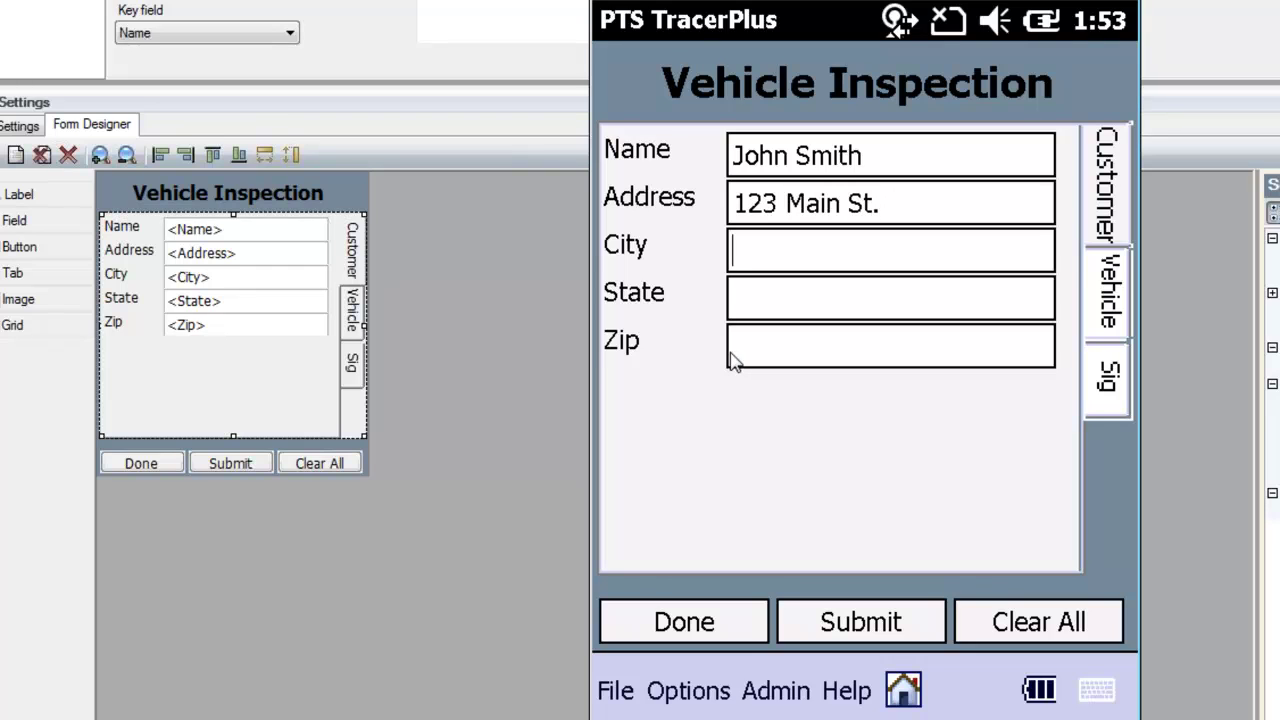
{"action": "type", "text": "Anytown"}
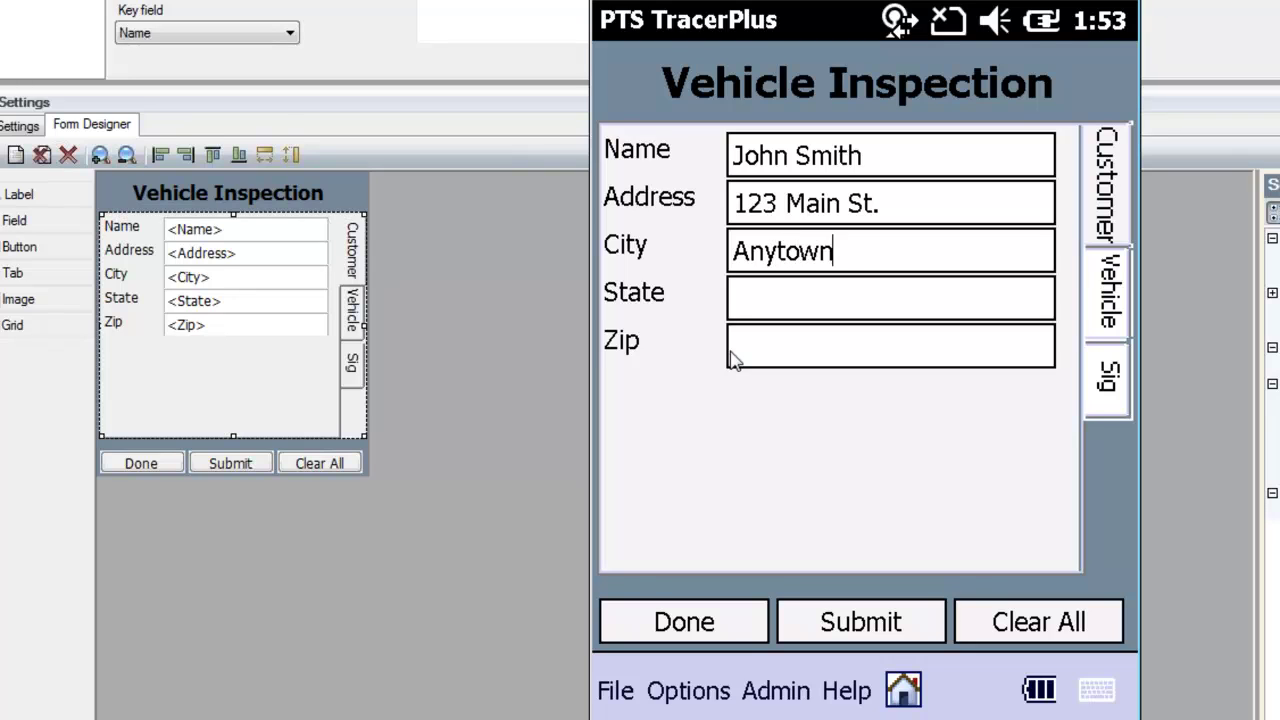
{"action": "key", "text": "Tab"}
{"action": "type", "text": "NY"}
{"action": "key", "text": "Tab"}
{"action": "type", "text": "11950"}
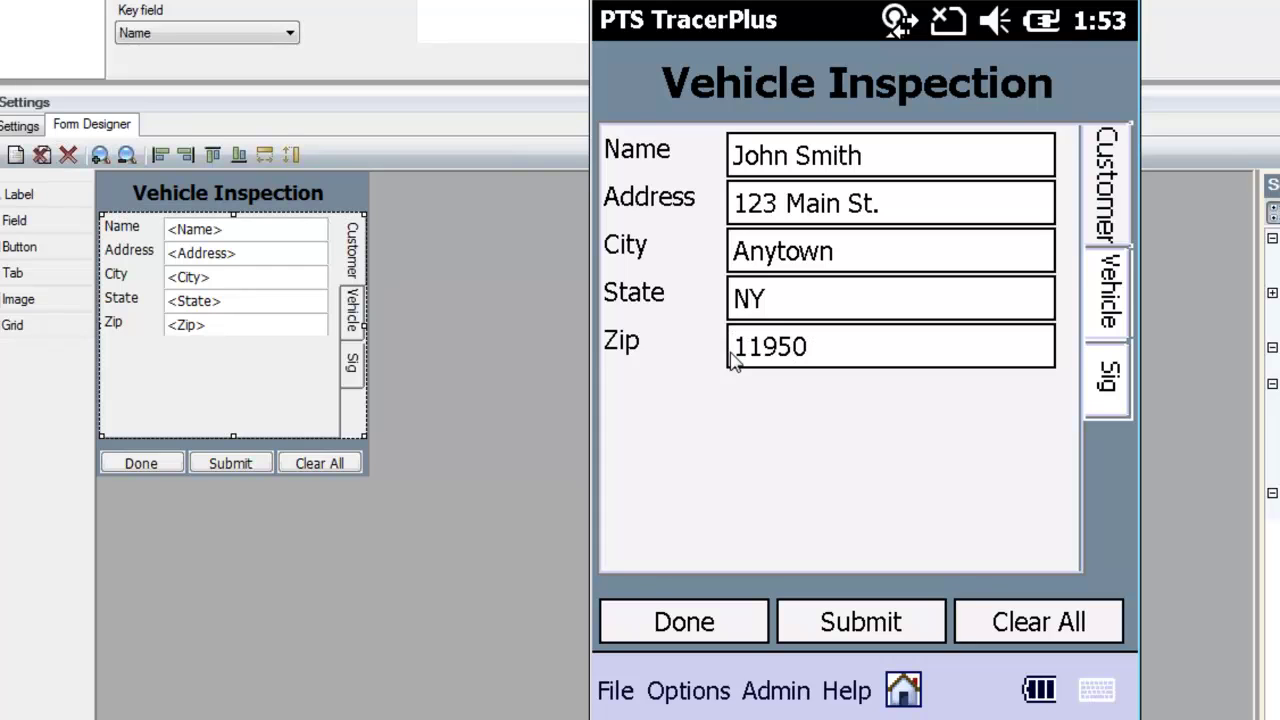
- Record the vehicle as a 2005 Chevy Tahoe and enter its VIN and plate number
{"action": "key", "text": "Tab"}
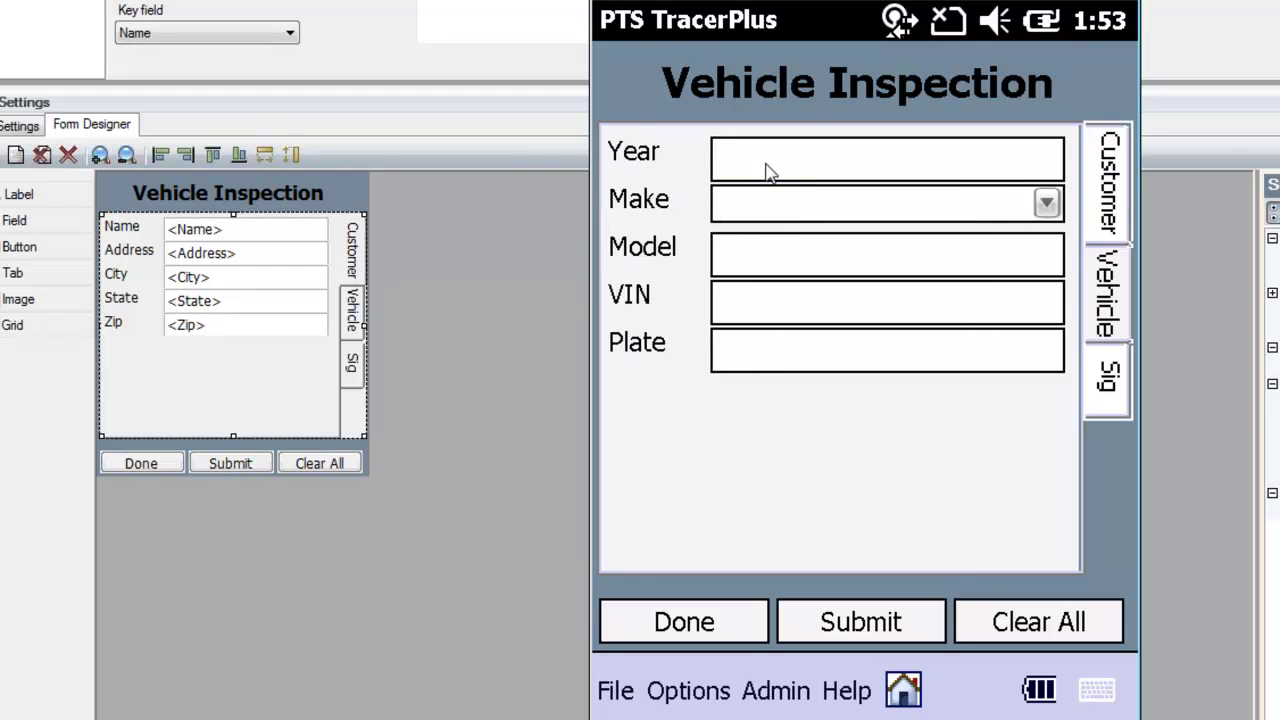
{"action": "type", "text": "2005"}
{"action": "left_click", "coordinate": [1046, 204]}
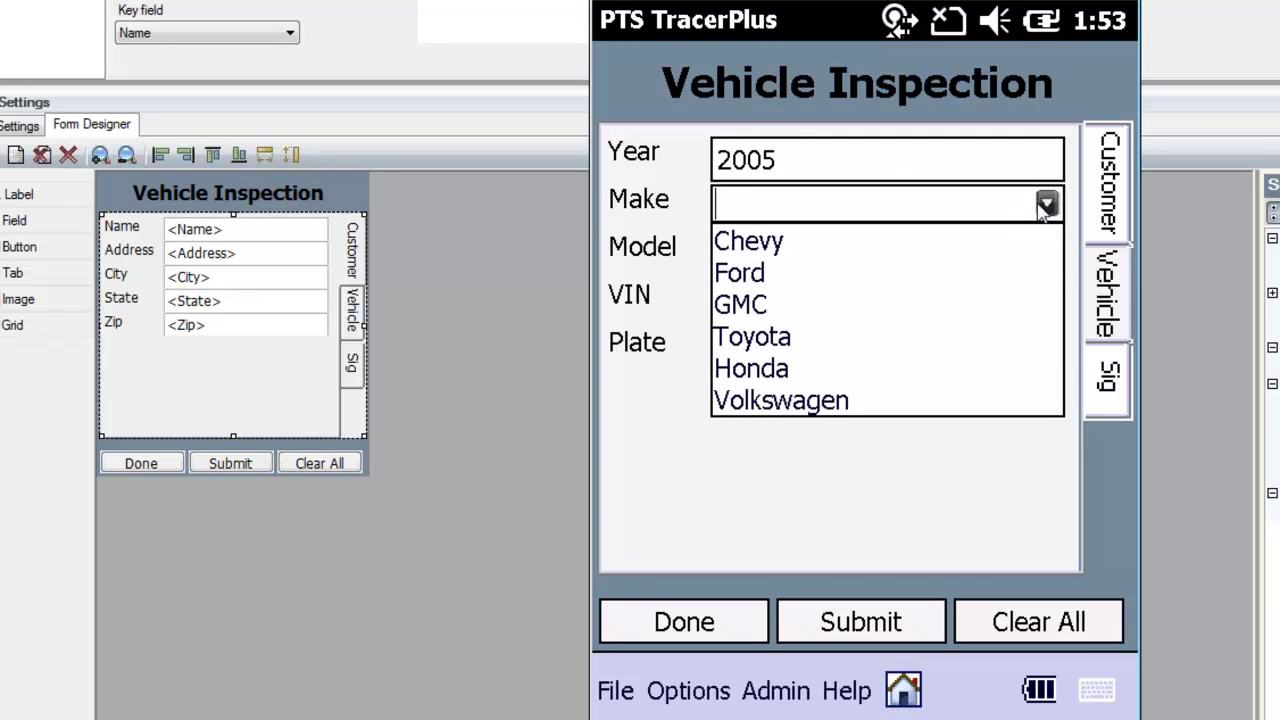
{"action": "left_click", "coordinate": [815, 253]}
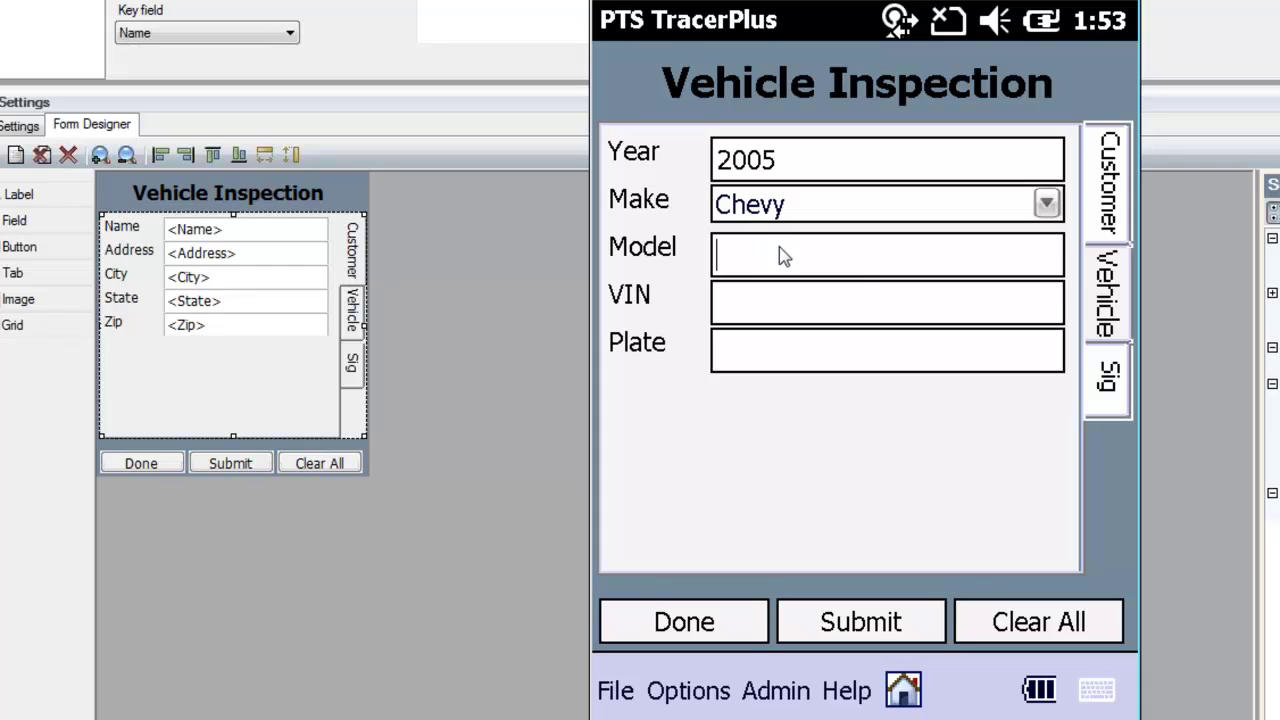
{"action": "type", "text": "Tahoe"}
{"action": "key", "text": "Tab"}
{"action": "type", "text": "WBAB1"}
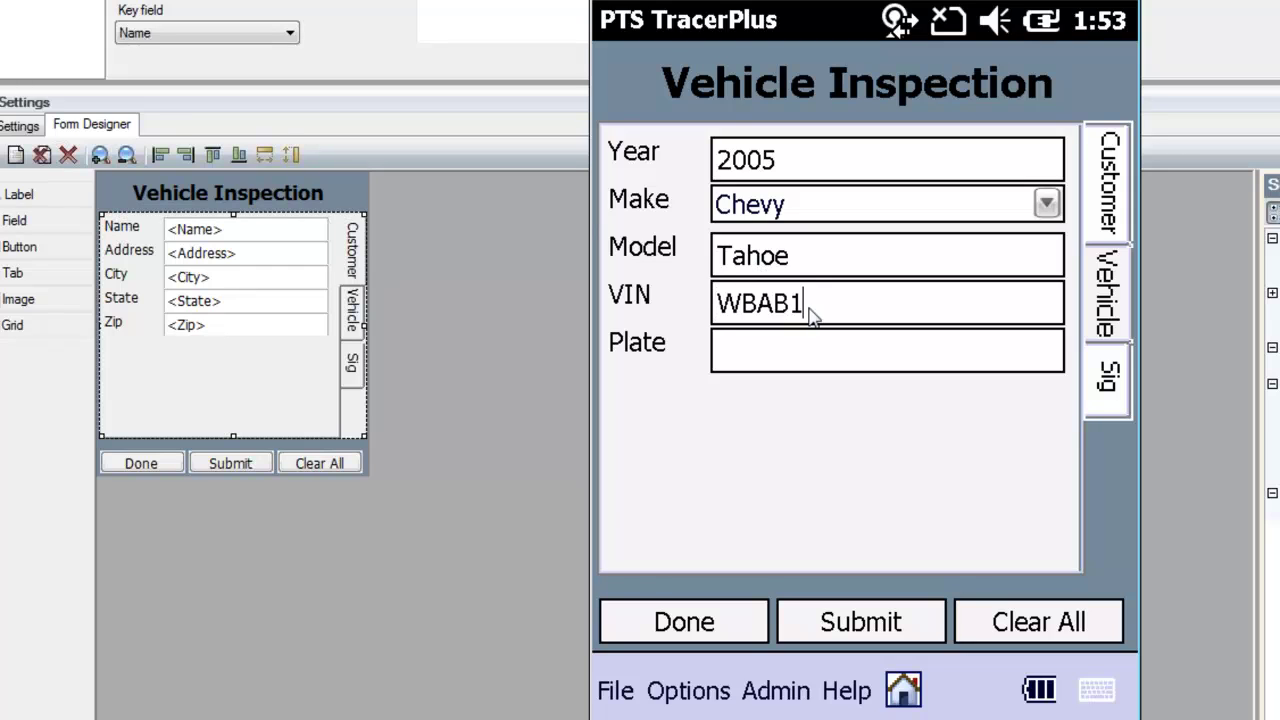
{"action": "type", "text": "5612154"}
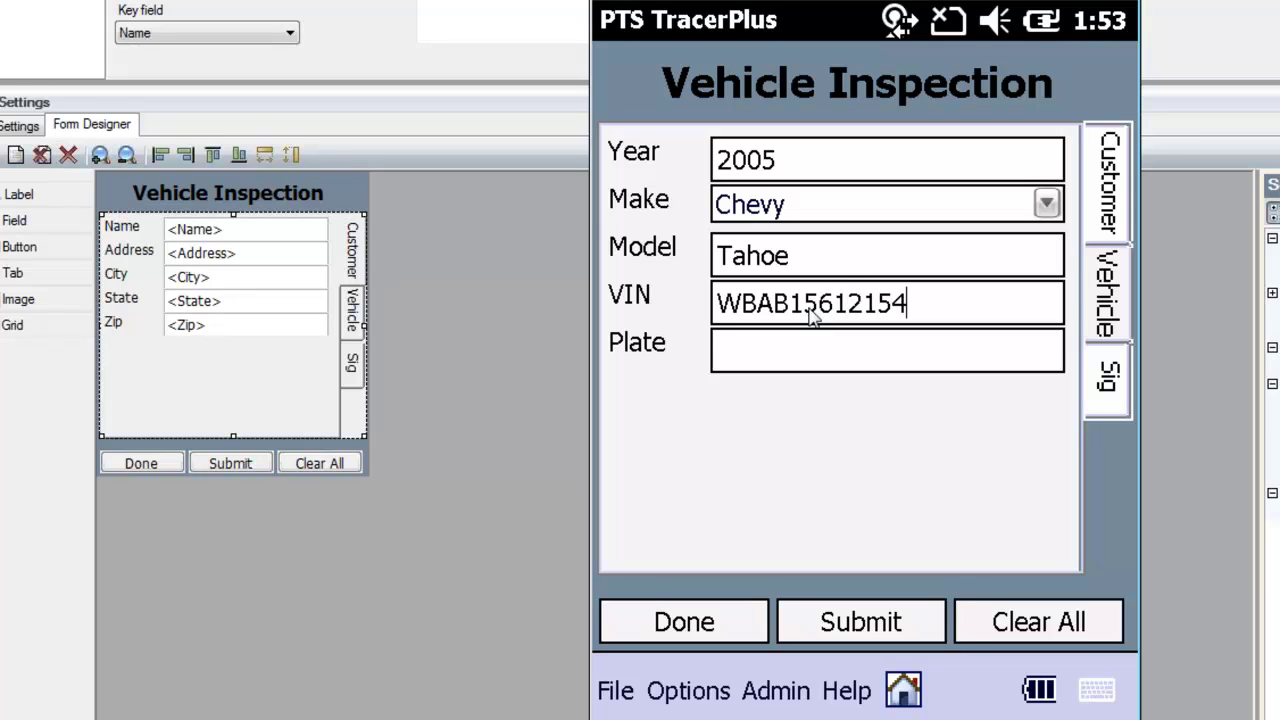
{"action": "key", "text": "Tab"}
{"action": "type", "text": "PTS1122"}
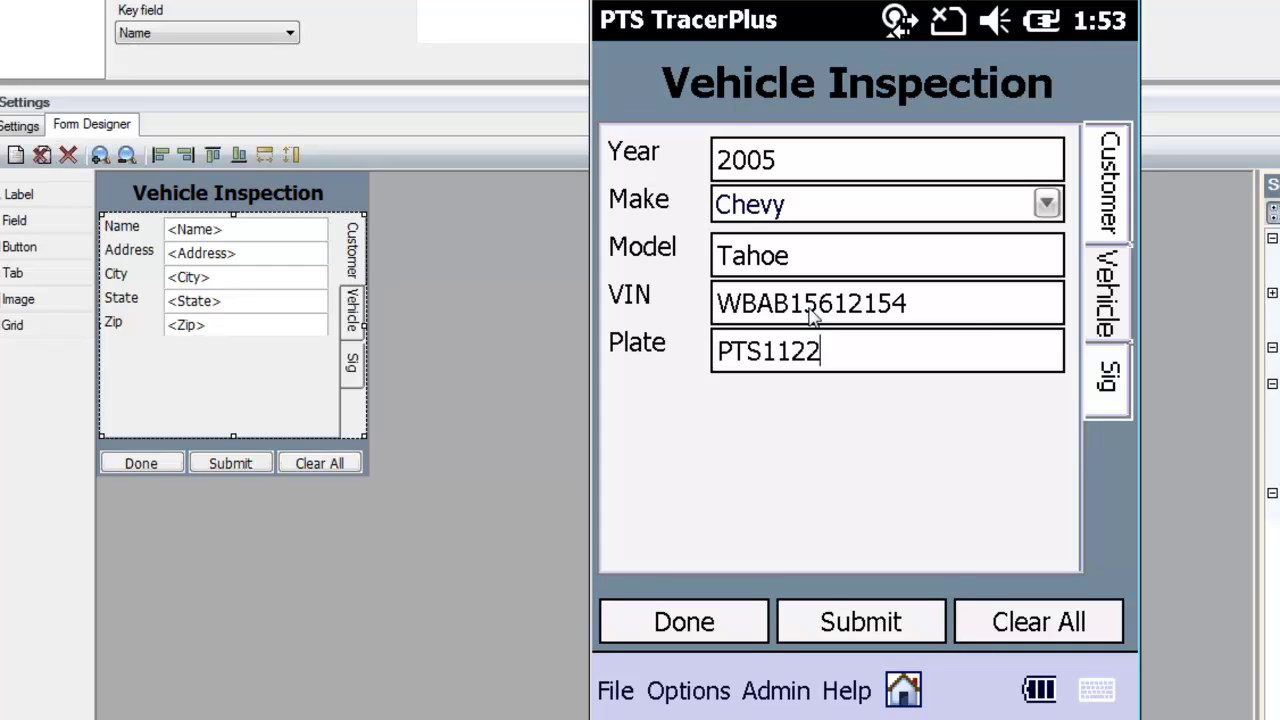
{"action": "left_click", "coordinate": [1113, 380]}
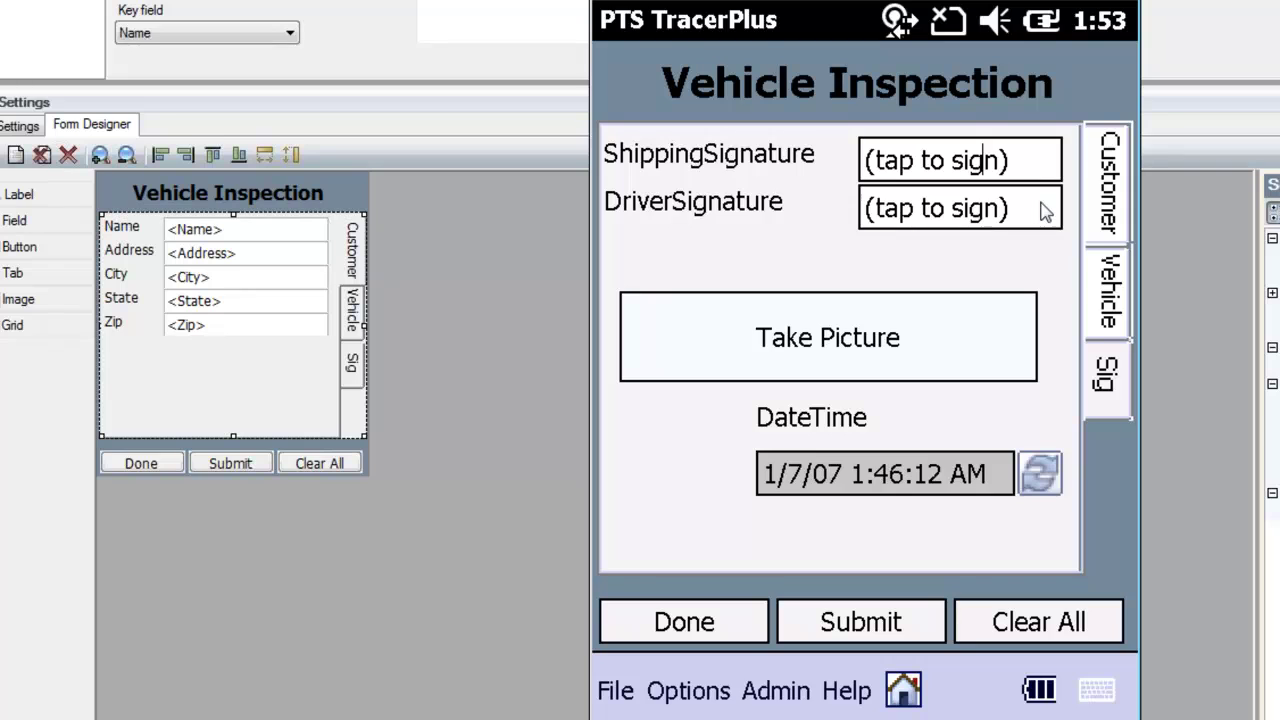
- Sign and accept both the ShippingSignature and DriverSignature pads
{"action": "key", "text": "Return"}
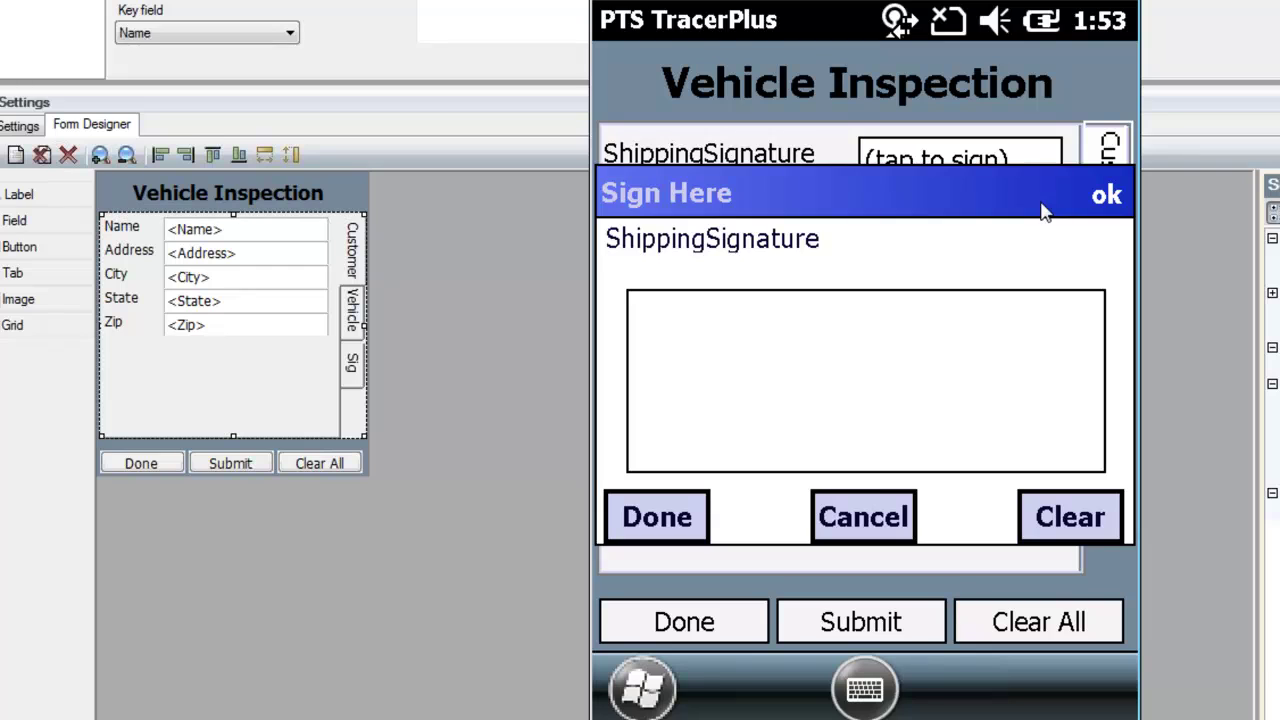
{"action": "mouse_move", "coordinate": [714, 376]}
{"action": "left_mouse_down"}
{"action": "mouse_move", "coordinate": [728, 408]}
{"action": "mouse_move", "coordinate": [786, 410]}
{"action": "mouse_move", "coordinate": [893, 335]}
{"action": "mouse_move", "coordinate": [922, 376]}
{"action": "left_mouse_up"}
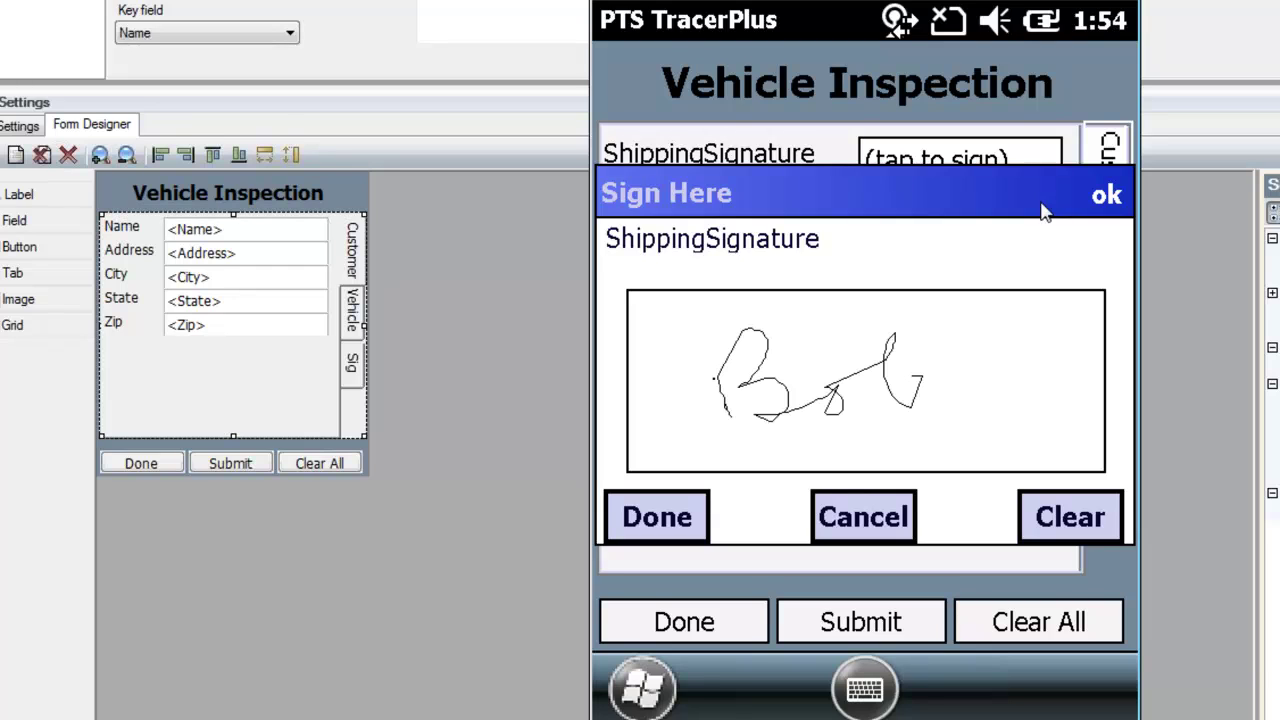
{"action": "left_click", "coordinate": [1106, 194]}
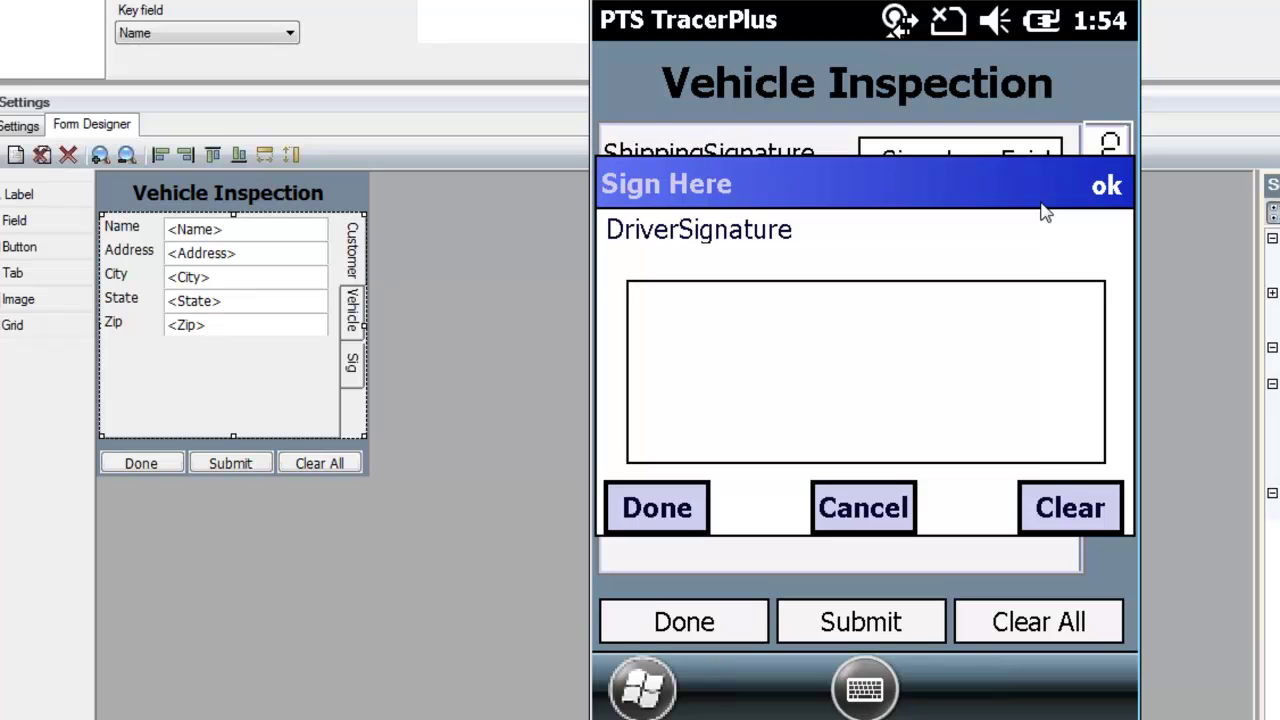
{"action": "mouse_move", "coordinate": [720, 394]}
{"action": "left_mouse_down"}
{"action": "mouse_move", "coordinate": [726, 410]}
{"action": "mouse_move", "coordinate": [795, 332]}
{"action": "mouse_move", "coordinate": [852, 376]}
{"action": "left_mouse_up"}
{"action": "mouse_move", "coordinate": [874, 388]}
{"action": "left_mouse_down"}
{"action": "mouse_move", "coordinate": [938, 372]}
{"action": "mouse_move", "coordinate": [1060, 378]}
{"action": "left_mouse_up"}
{"action": "key", "text": "Return"}
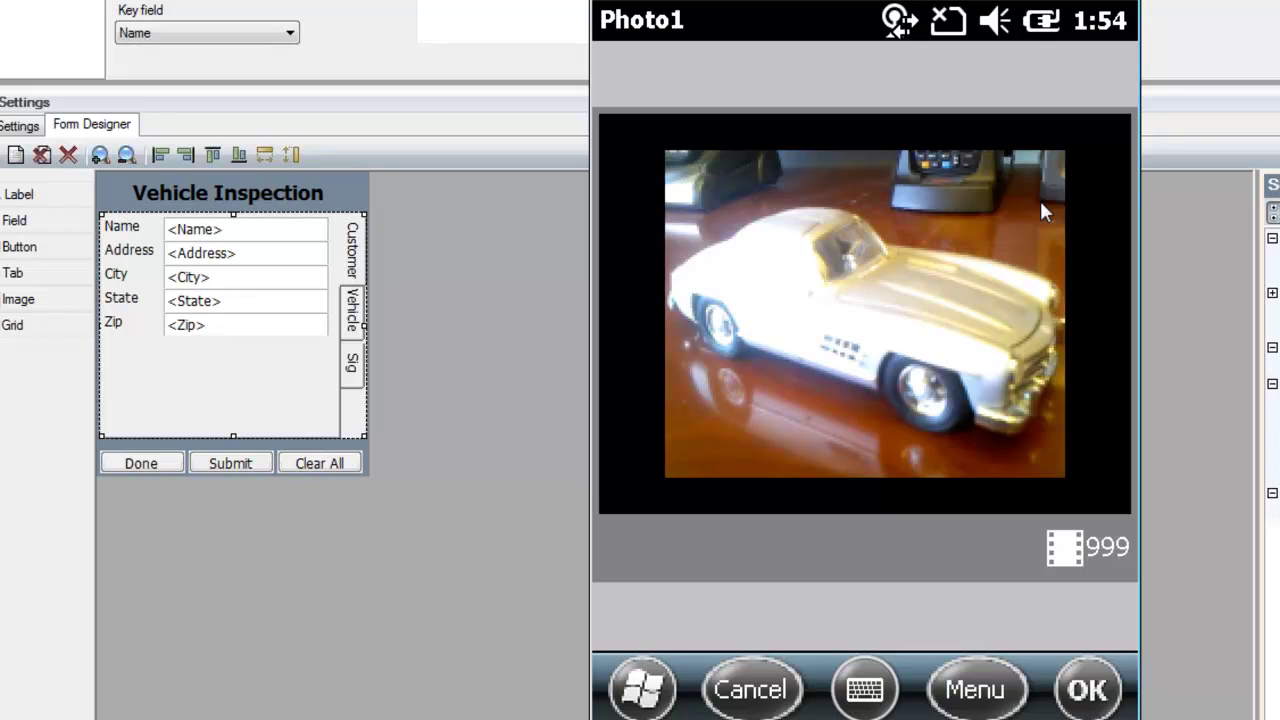
- Capture a photo of the silver model car for the Photo1 field
{"action": "left_click", "coordinate": [1039, 198]}
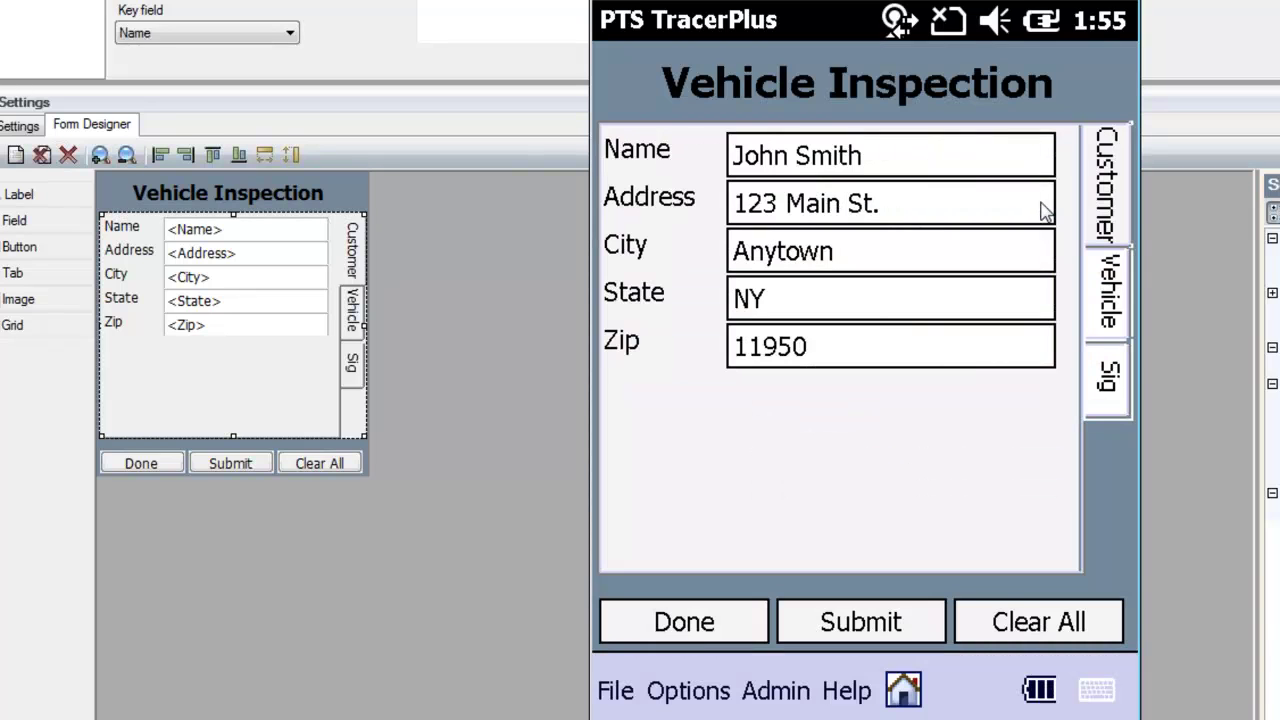
- Submit the inspection record, close the form, and export the collected data with File > Export Data
{"action": "left_click", "coordinate": [860, 622]}
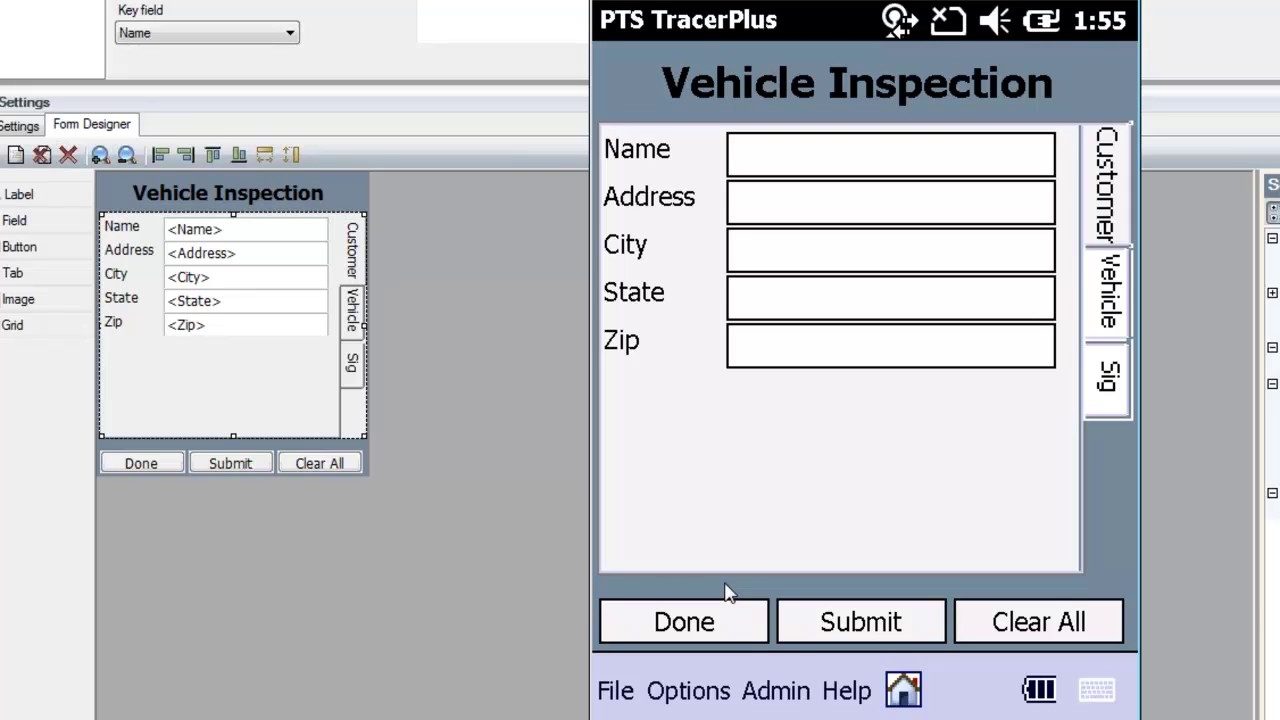
{"action": "left_click", "coordinate": [700, 638]}
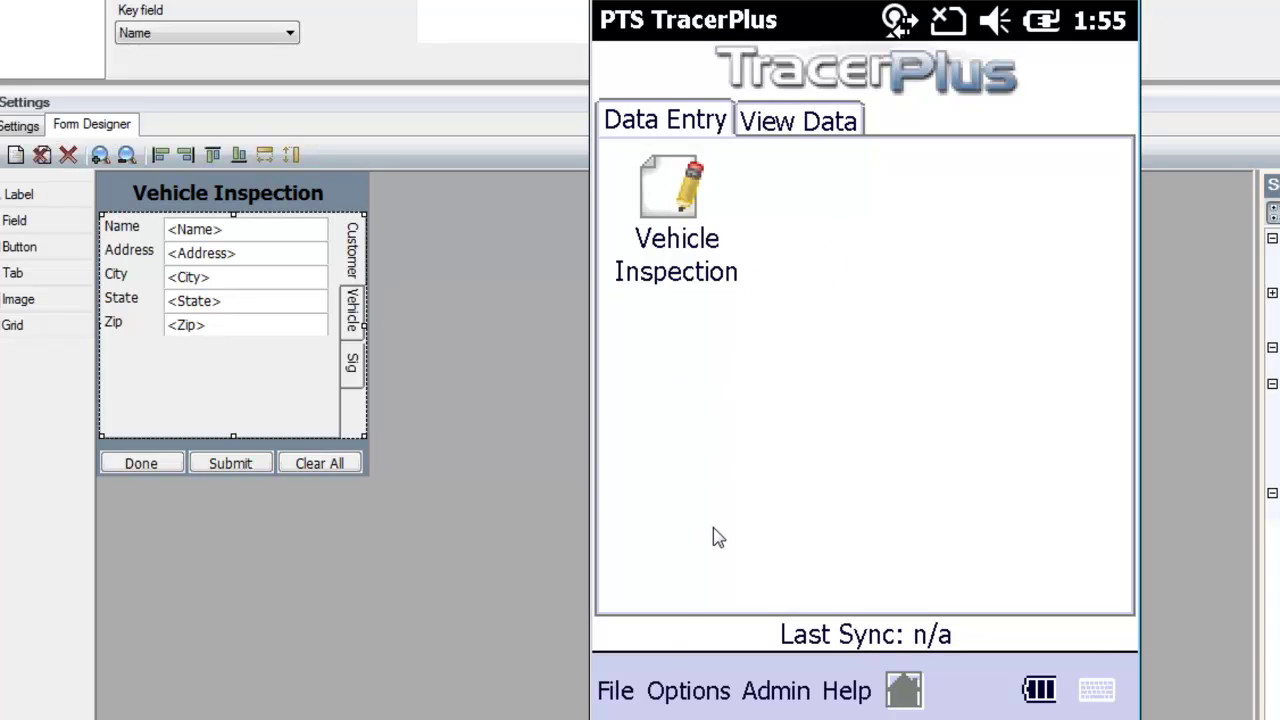
{"action": "left_click", "coordinate": [618, 692]}
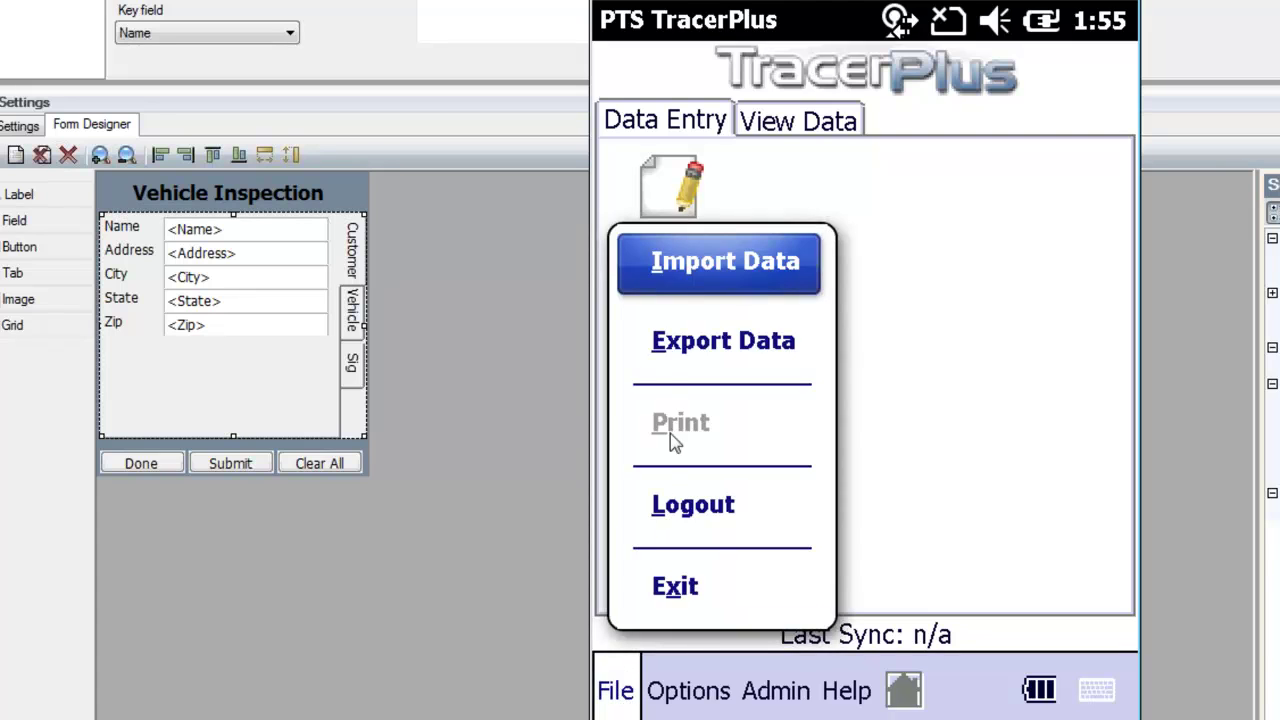
{"action": "left_click", "coordinate": [677, 347]}
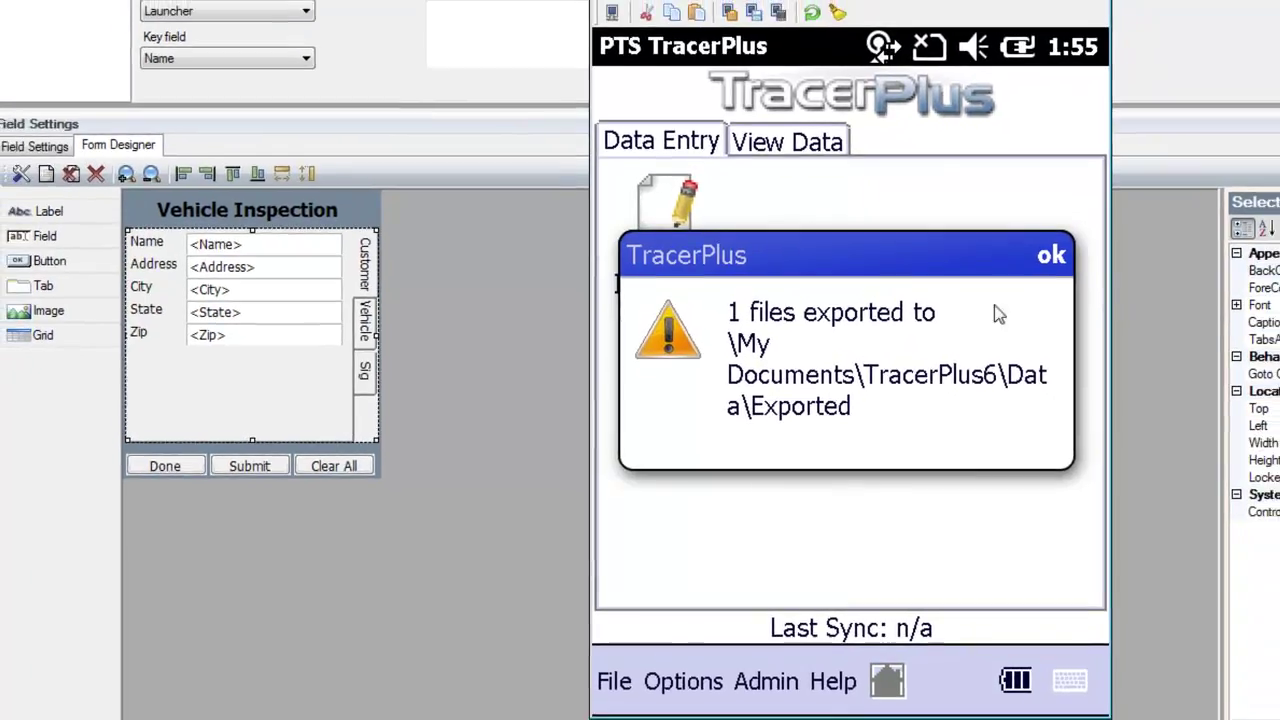
- Browse the device to My Documents\TracerPlus6\Data\Exported, showing the Bin folder and S01_data.txt
{"action": "key", "text": "Return"}
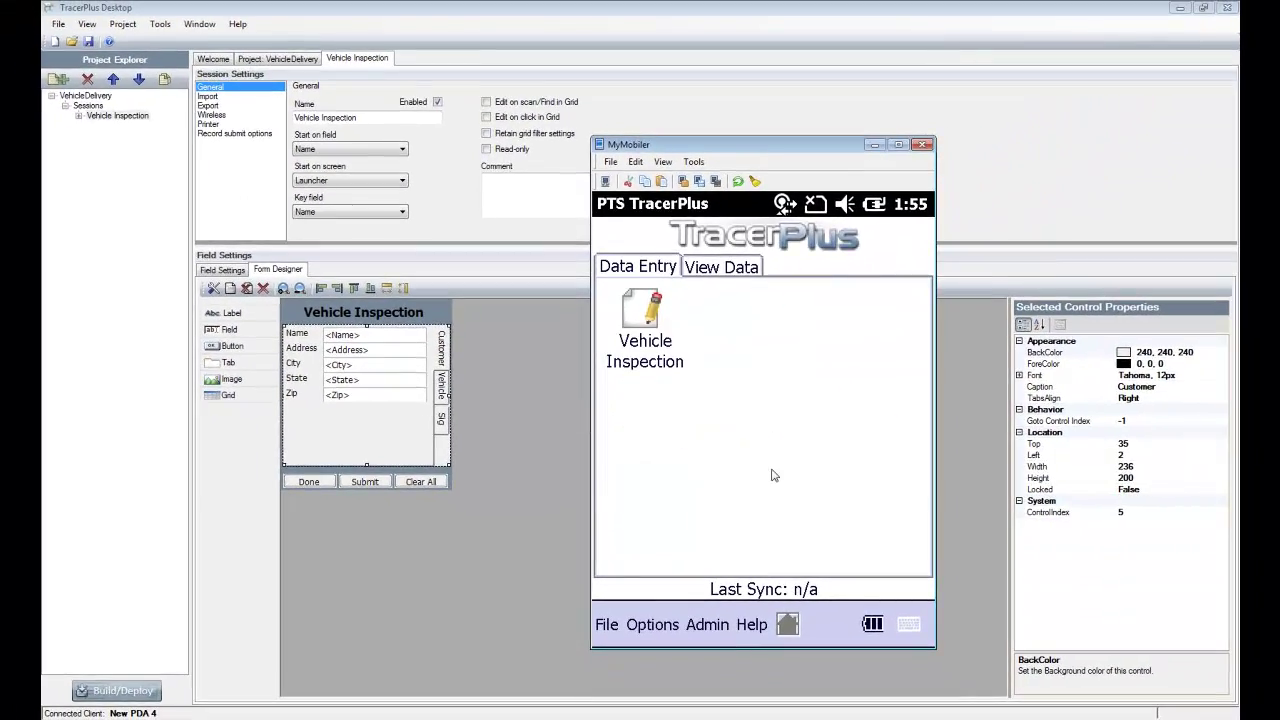
{"action": "key", "text": "alt+Tab"}
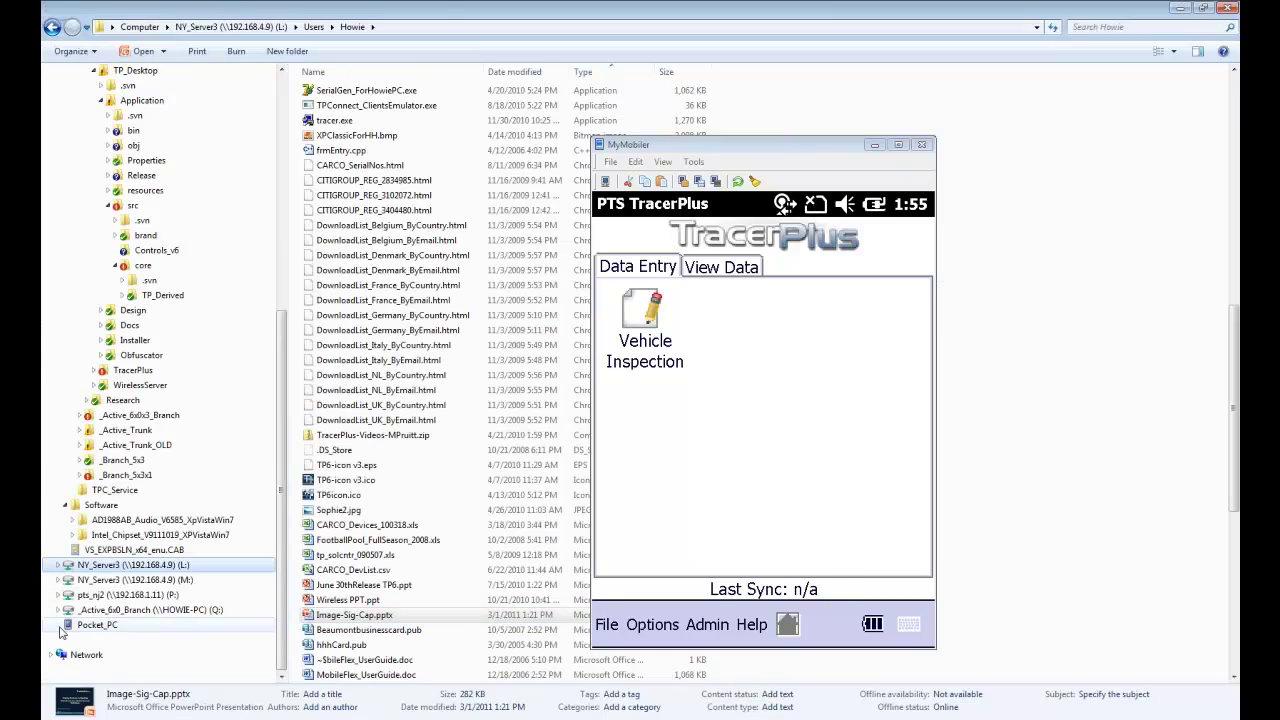
{"action": "left_click", "coordinate": [58, 627]}
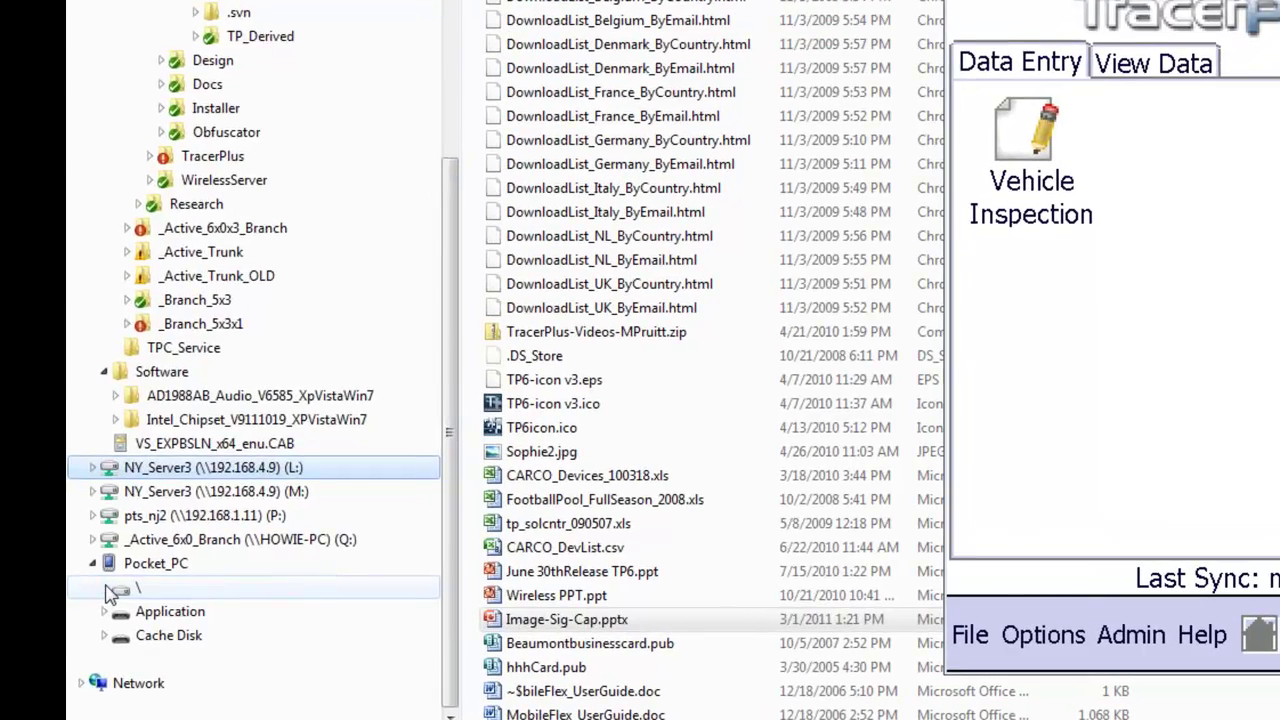
{"action": "left_click", "coordinate": [99, 589]}
{"action": "left_click", "coordinate": [117, 566]}
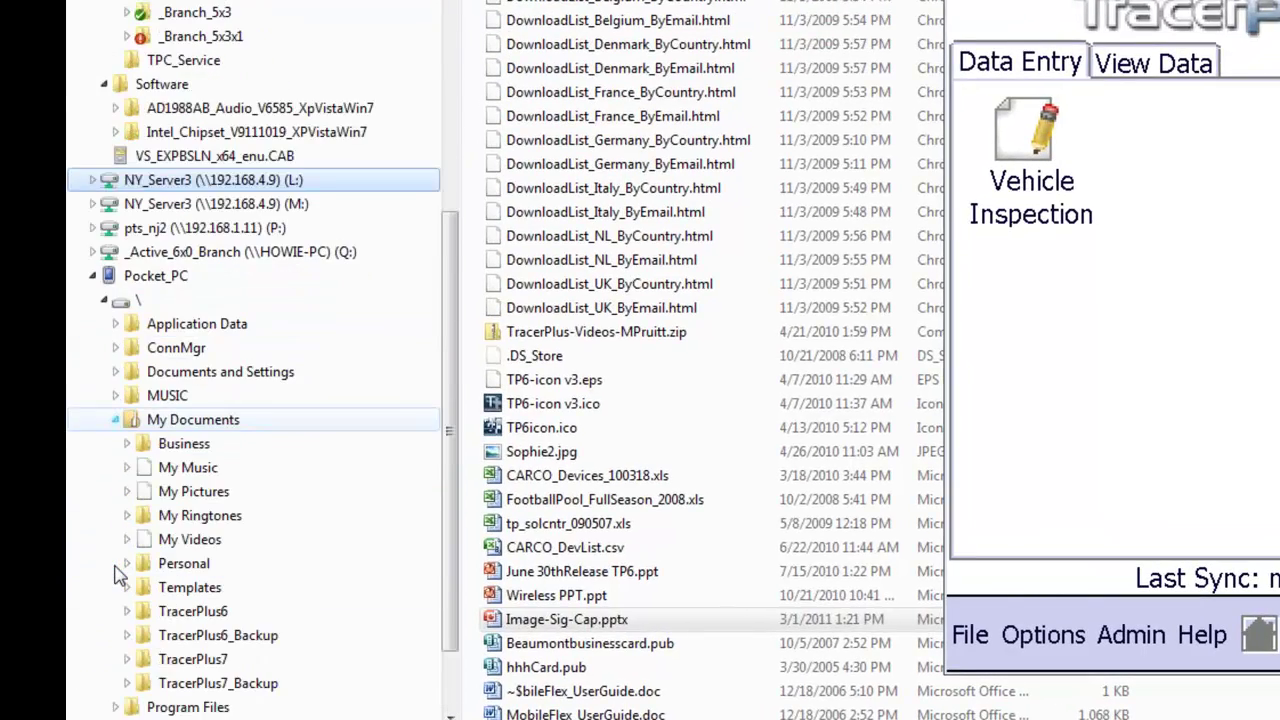
{"action": "left_click", "coordinate": [130, 541]}
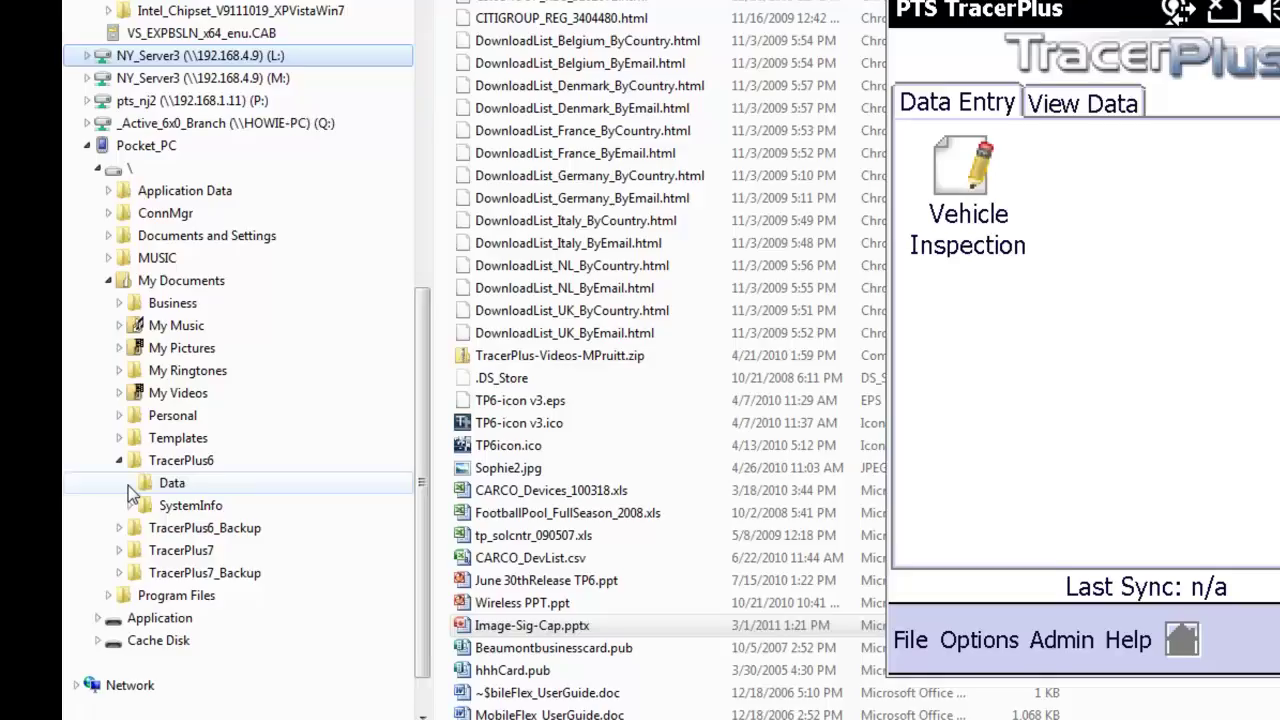
{"action": "left_click", "coordinate": [138, 491]}
{"action": "left_click", "coordinate": [208, 515]}
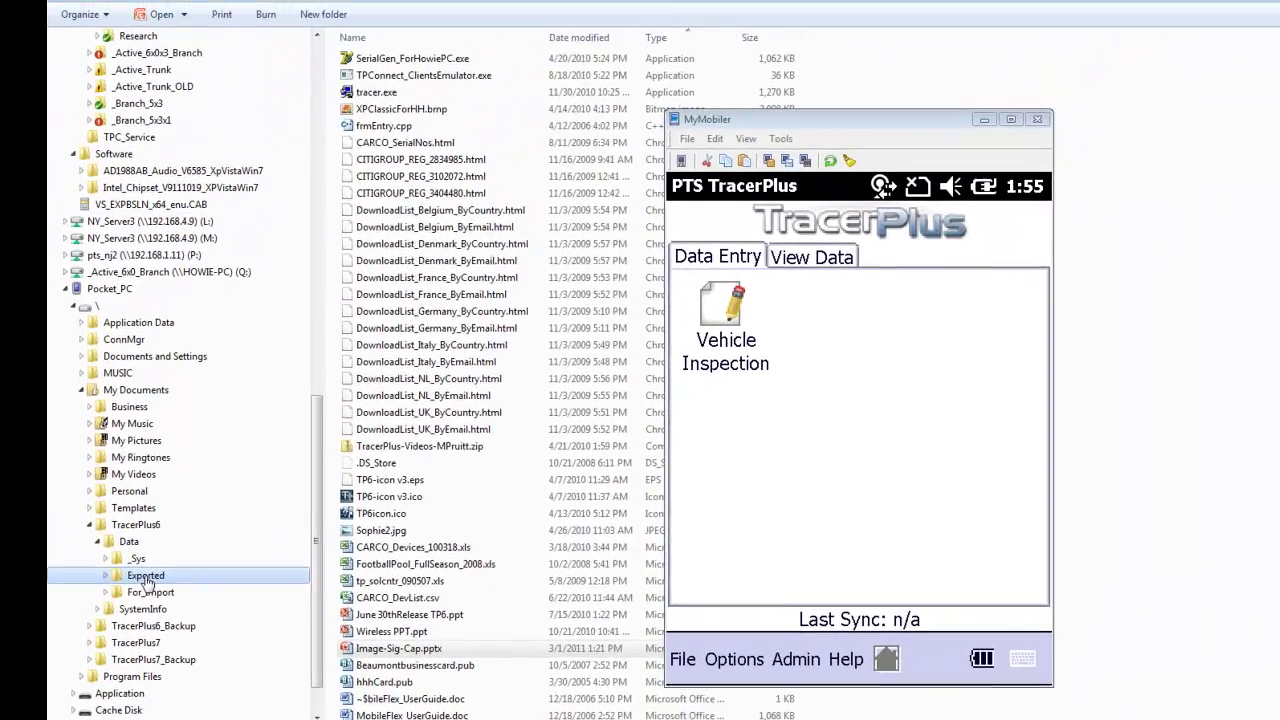
{"action": "left_click_drag", "start_coordinate": [826, 125], "coordinate": [1012, 140]}
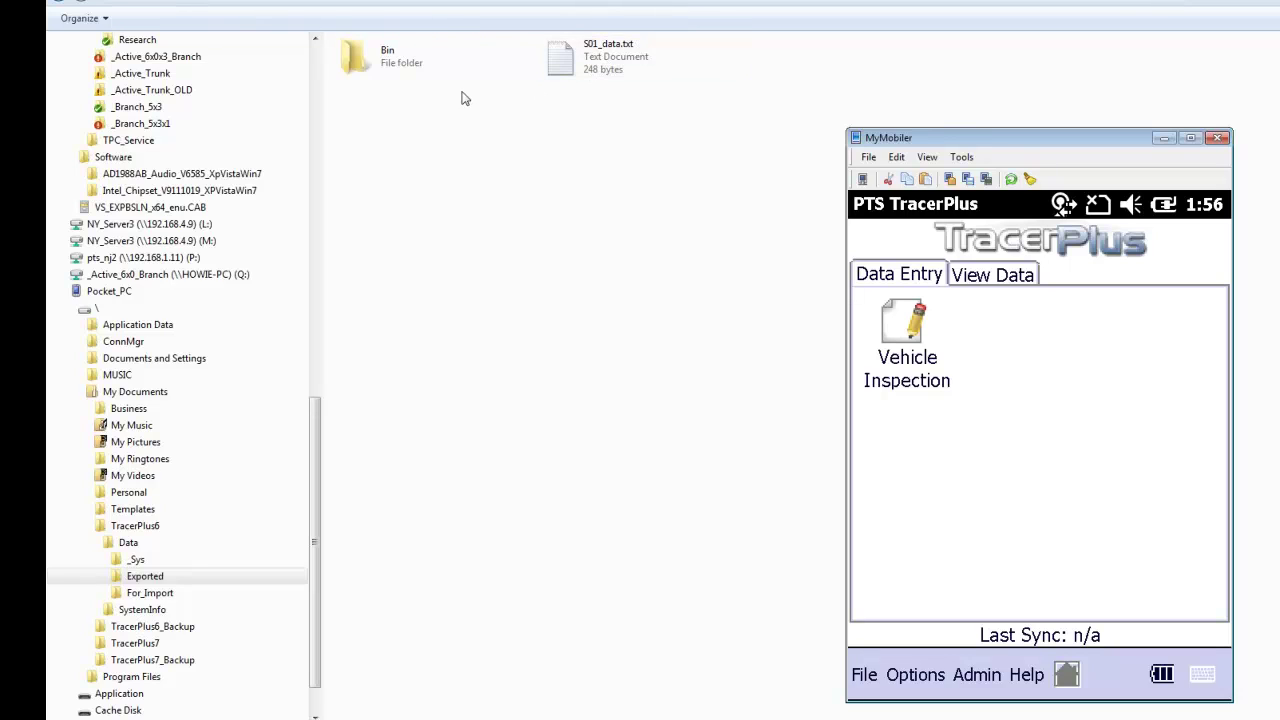
- Open the Bin folder and view the JPEG photo of the car
{"action": "double_click", "coordinate": [370, 72]}
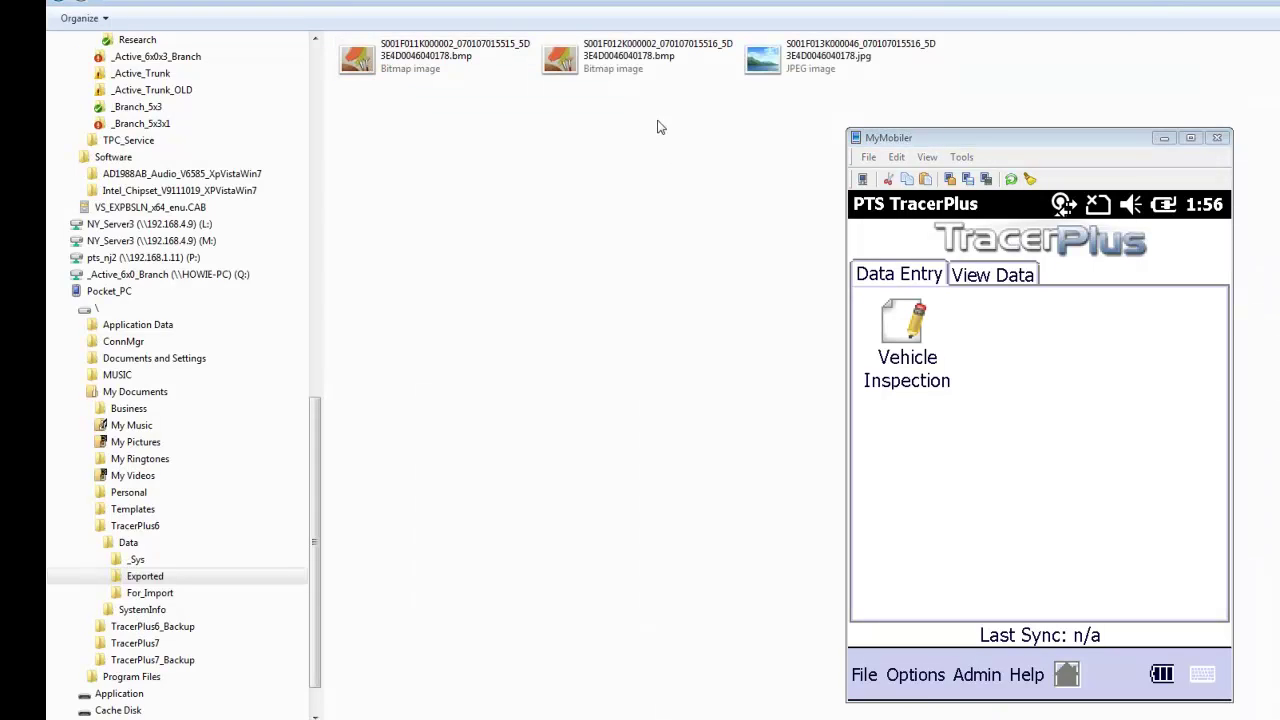
{"action": "left_click", "coordinate": [788, 66]}
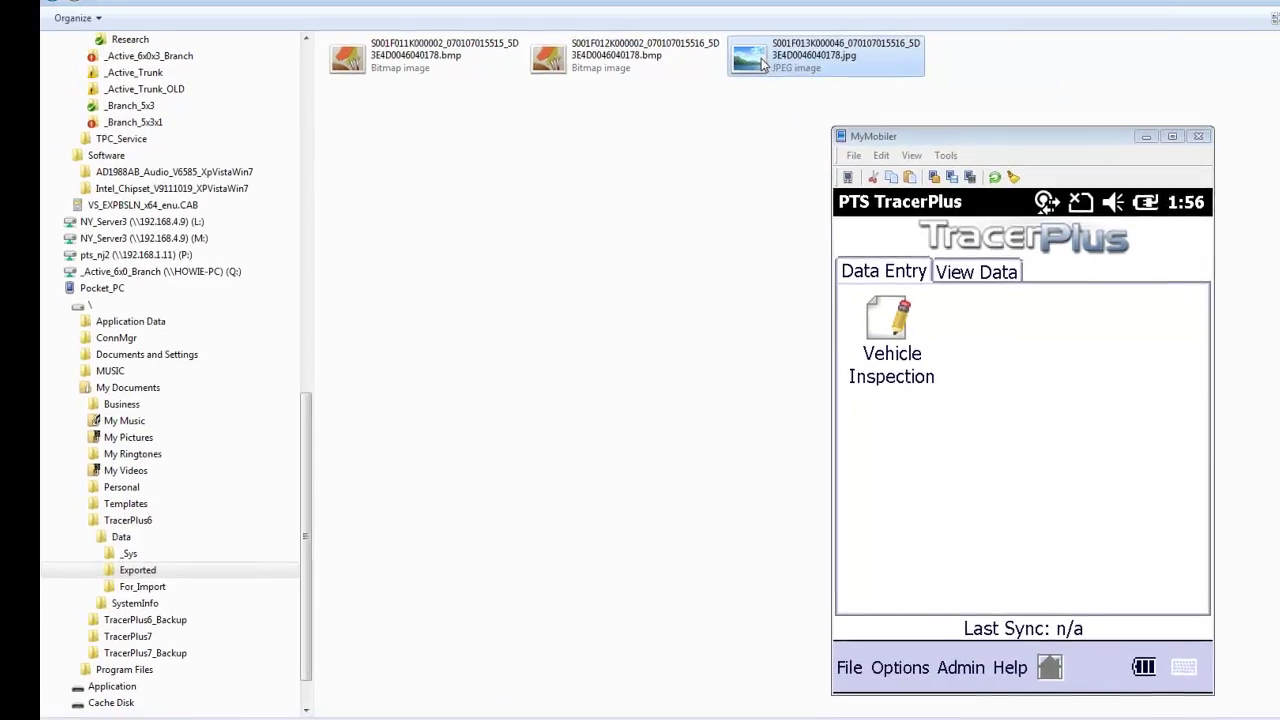
{"action": "double_click", "coordinate": [763, 64]}
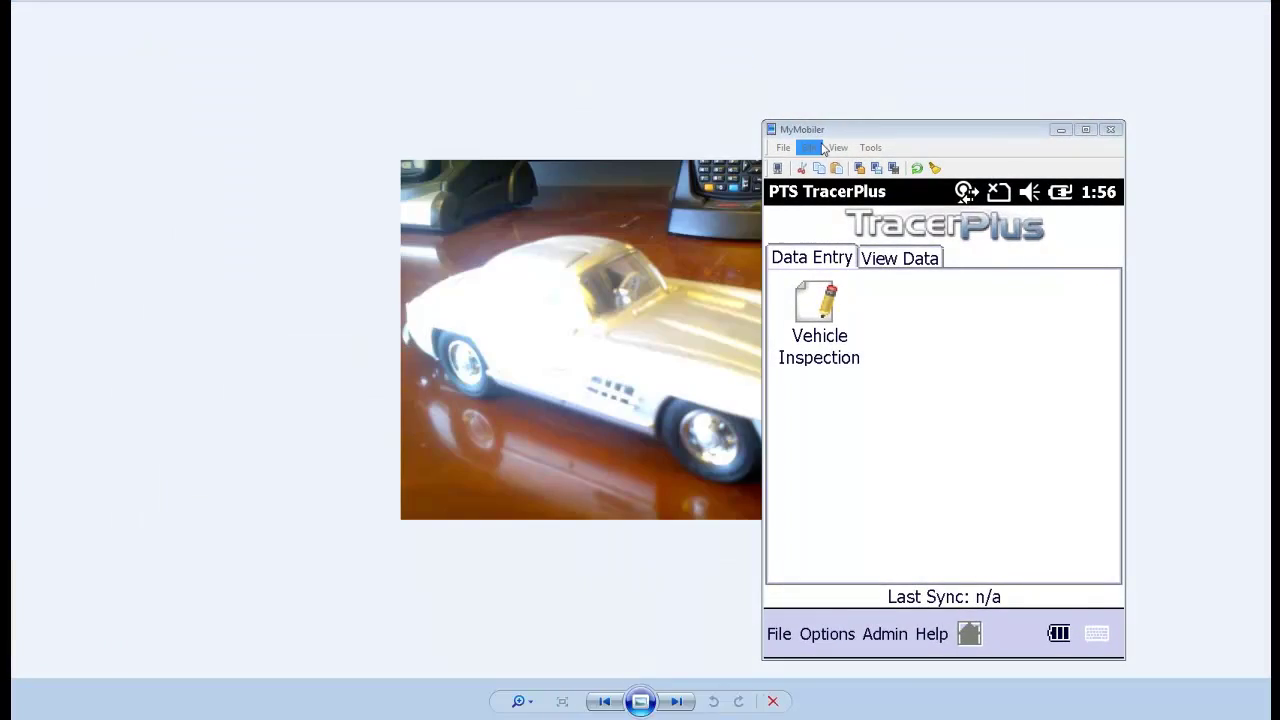
{"action": "left_click_drag", "start_coordinate": [858, 136], "coordinate": [1004, 146]}
{"action": "key", "text": "alt+F4"}
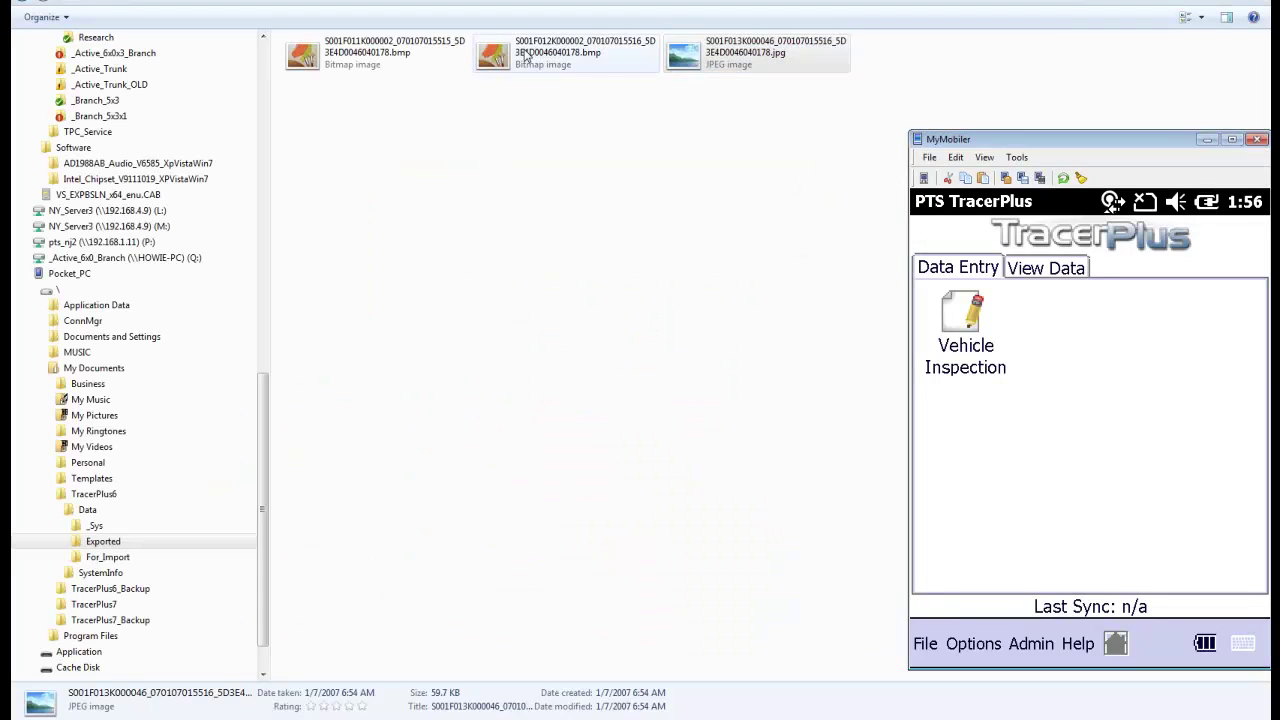
- Preview a signature bitmap, then open S01_data.txt from the Exported folder in Notepad
{"action": "right_click", "coordinate": [525, 53]}
{"action": "left_click", "coordinate": [532, 59]}
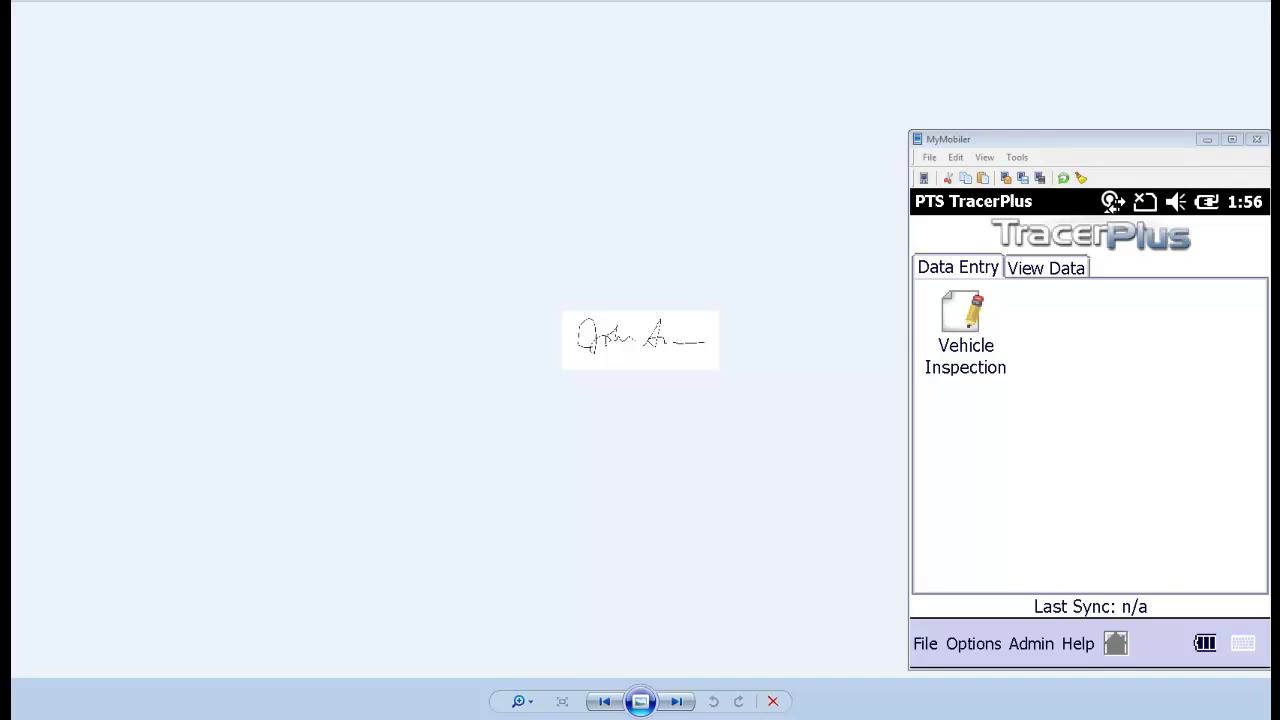
{"action": "key", "text": "alt+F4"}
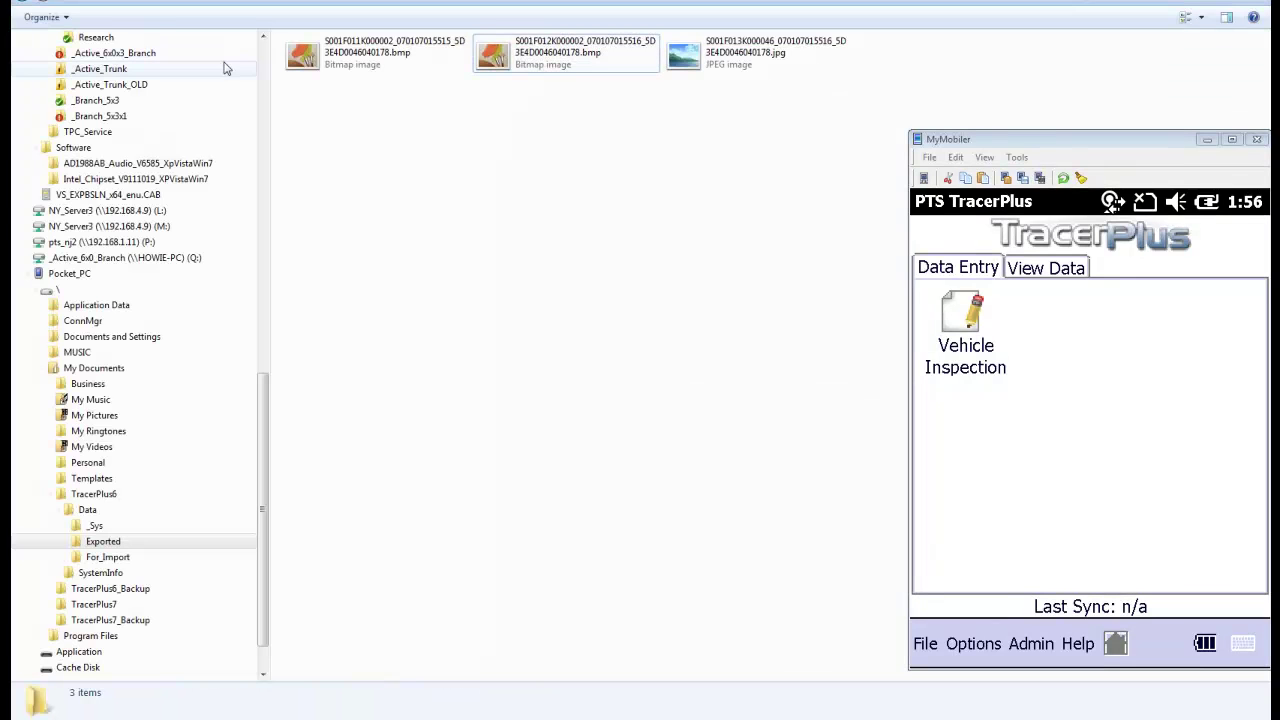
{"action": "key", "text": "BackSpace"}
{"action": "double_click", "coordinate": [490, 55]}
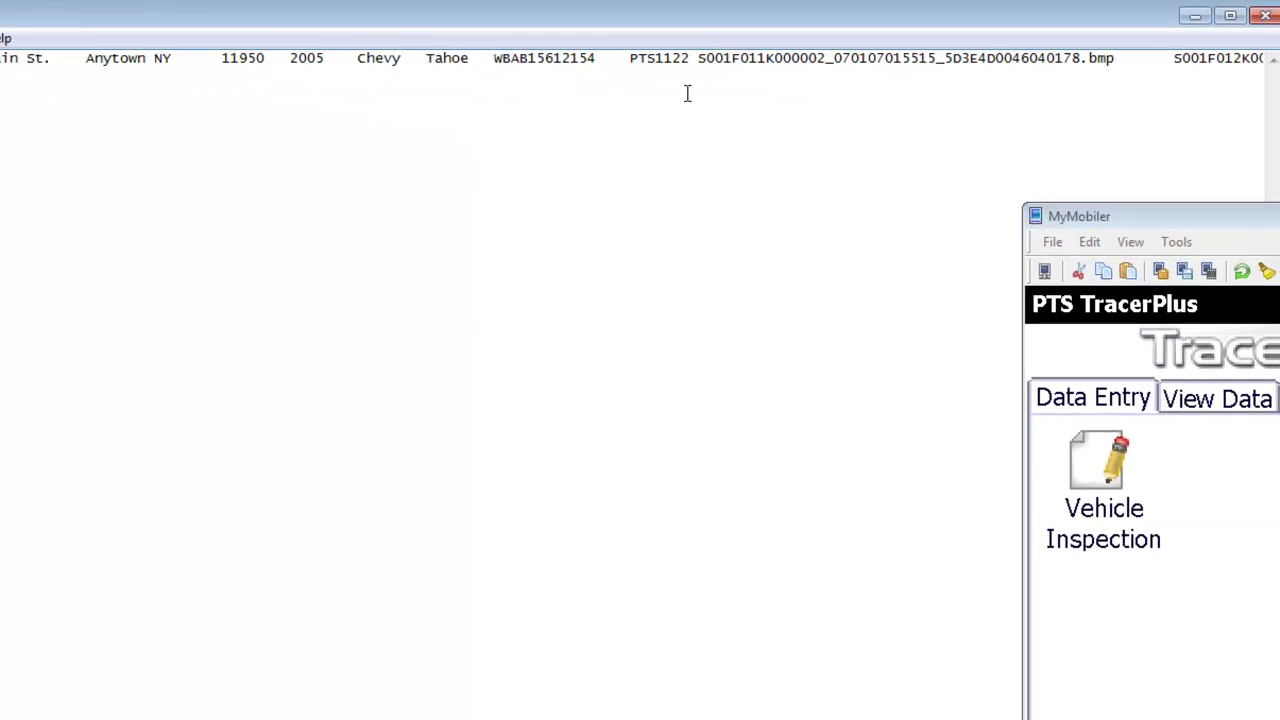
- Check the image file names in the exported Notepad record, then close S01_data.txt
{"action": "left_click_drag", "start_coordinate": [632, 60], "coordinate": [1114, 58]}
{"action": "left_click_drag", "start_coordinate": [1050, 28], "coordinate": [826, 38]}
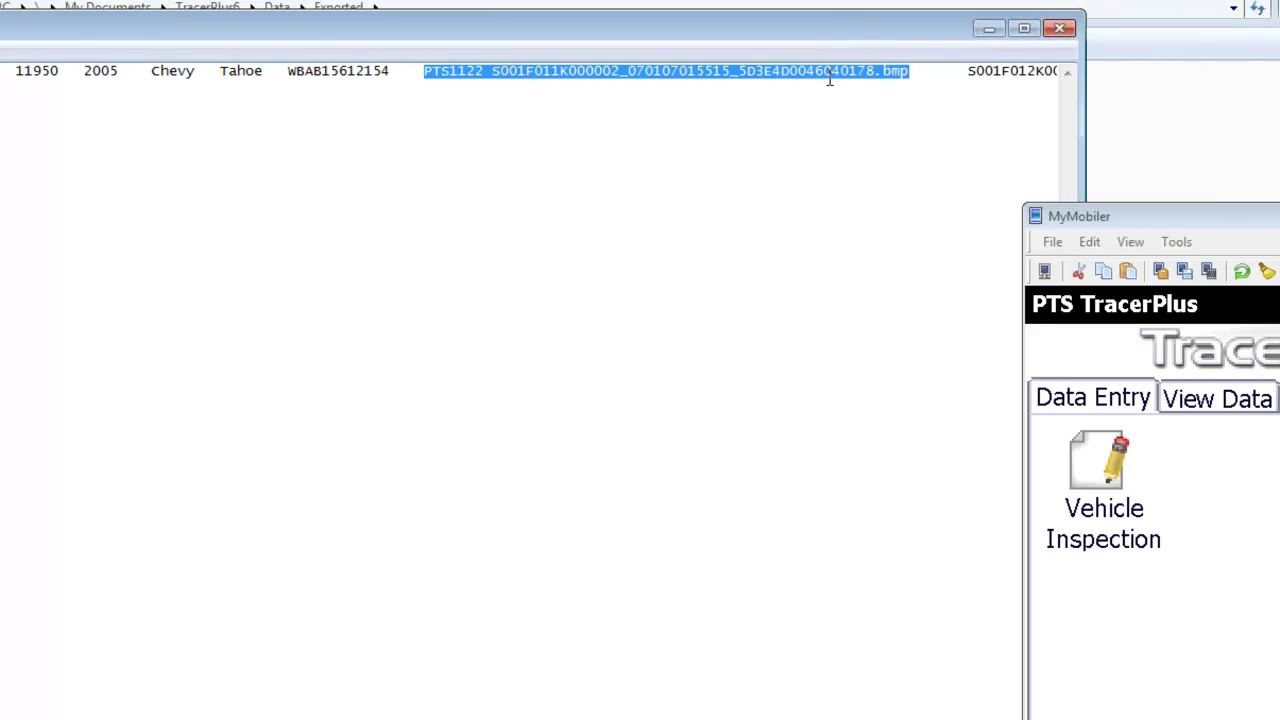
{"action": "left_click_drag", "start_coordinate": [687, 43], "coordinate": [883, 29]}
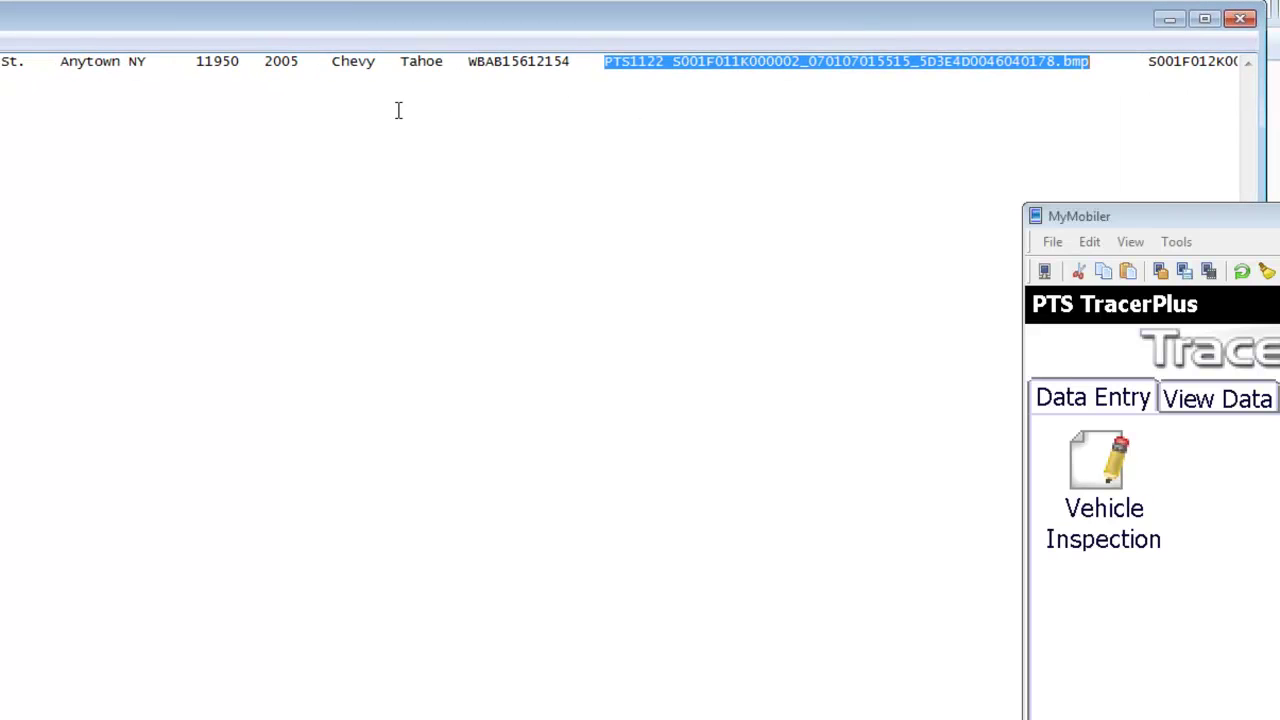
{"action": "double_click", "coordinate": [794, 60]}
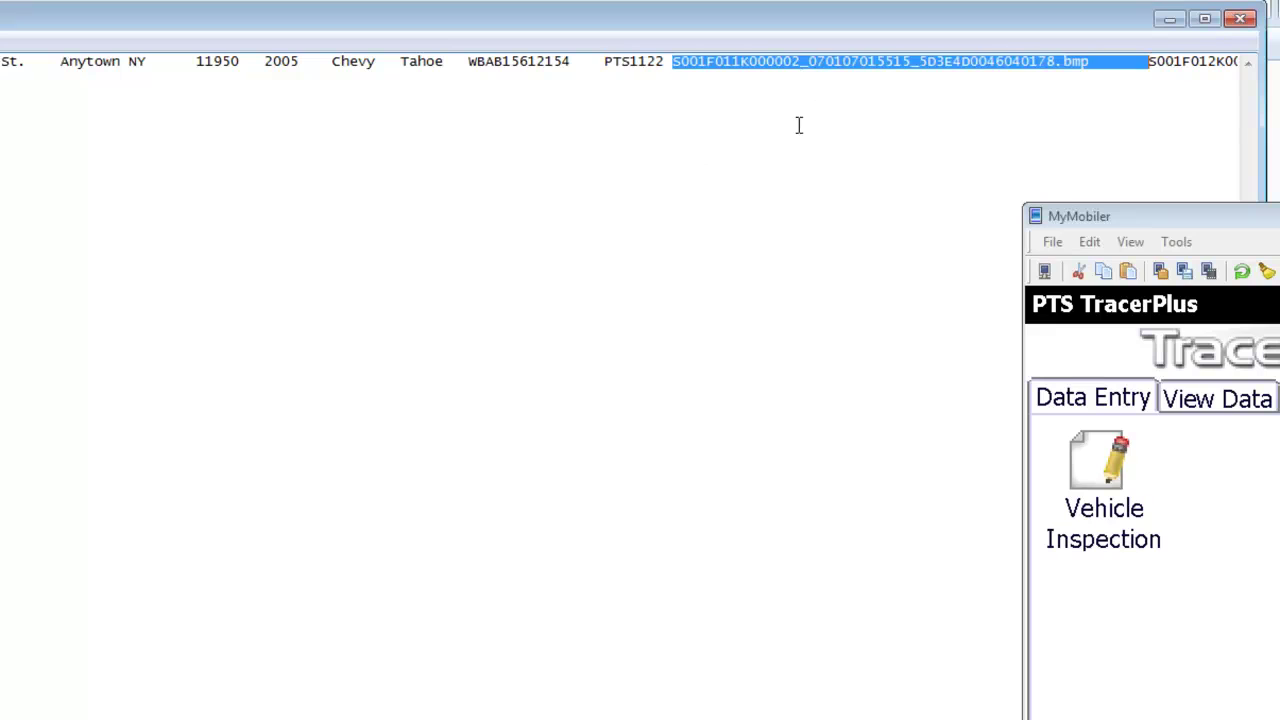
{"action": "left_click", "coordinate": [785, 61]}
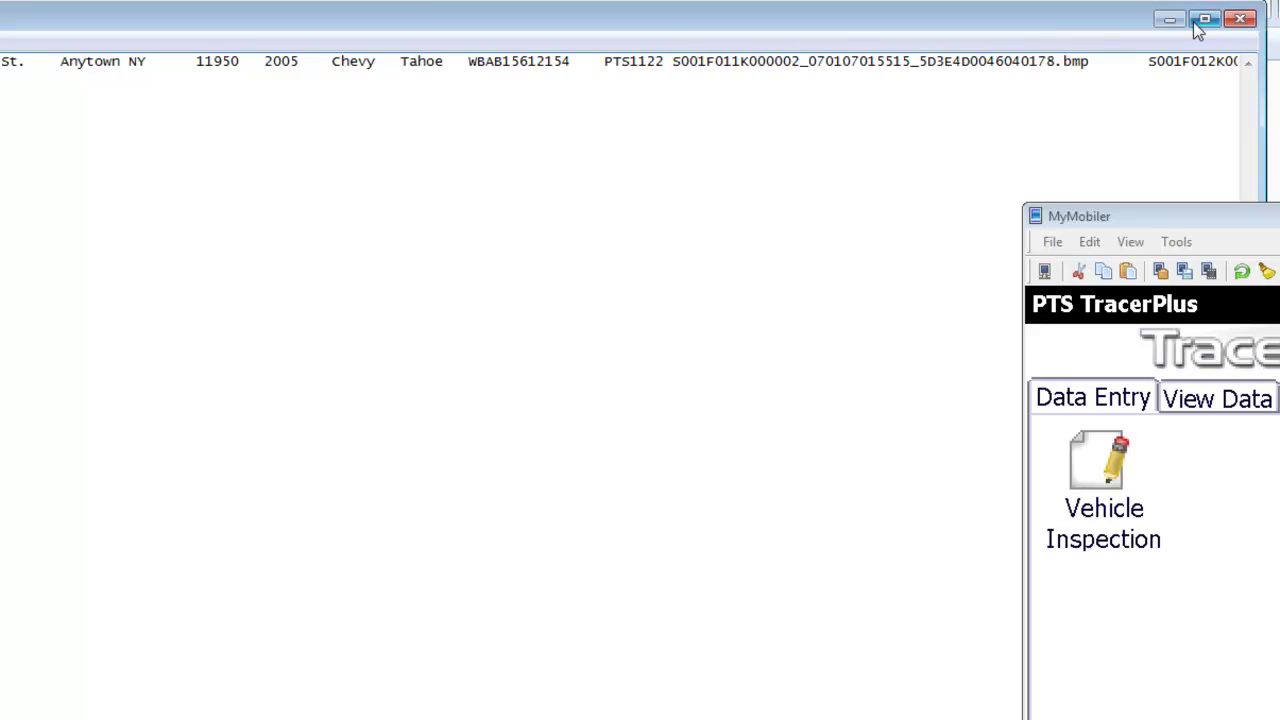
{"action": "left_click", "coordinate": [1258, 26]}
- Preview the first signature bitmap from the Bin folder in Windows Photo Viewer
{"action": "double_click", "coordinate": [230, 87]}
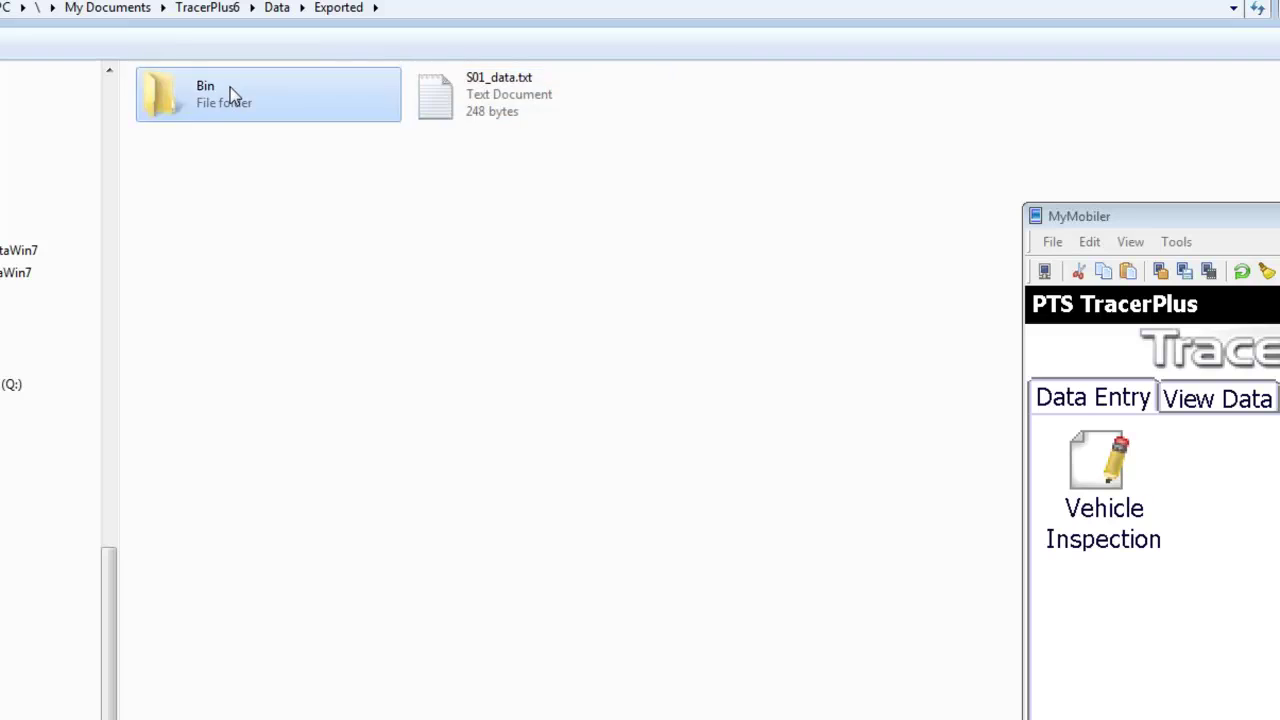
{"action": "right_click", "coordinate": [231, 92]}
{"action": "left_click", "coordinate": [274, 106]}
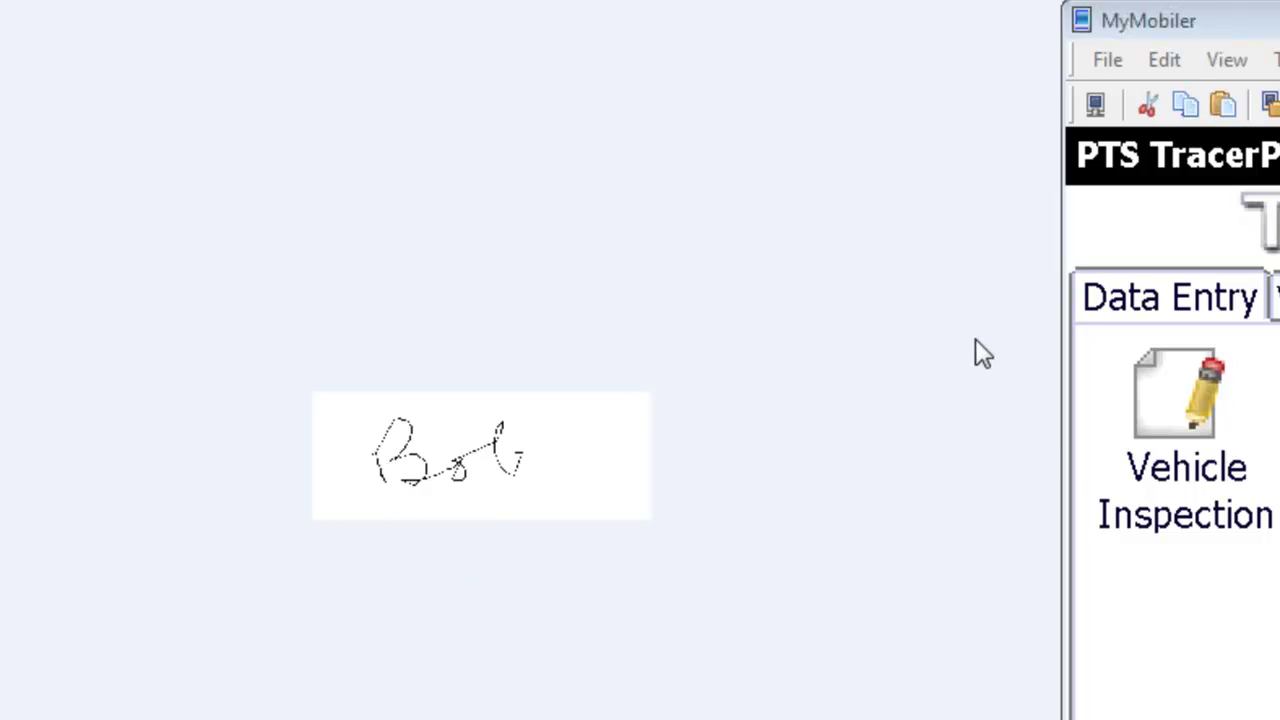
{"action": "left_click_drag", "start_coordinate": [1278, 21], "coordinate": [1212, 27]}
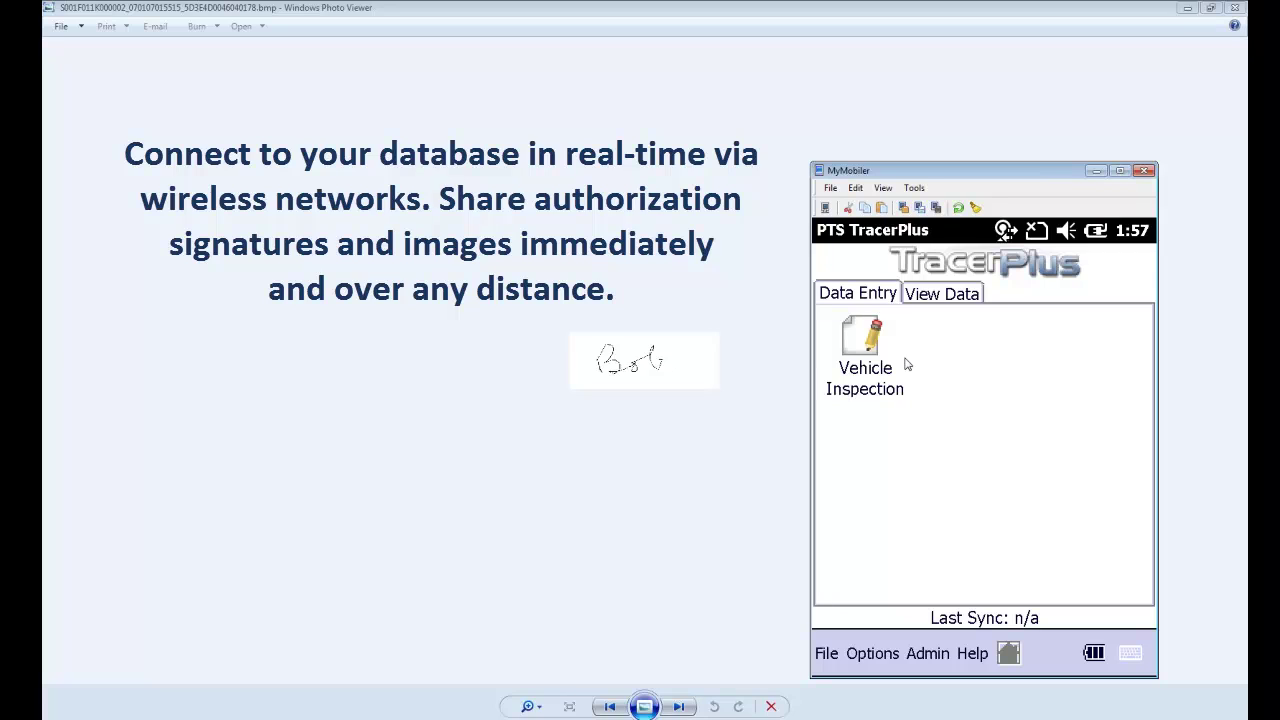
- Exit TracerPlus on the handheld and close Windows Photo Viewer
{"action": "left_click", "coordinate": [837, 660]}
{"action": "left_click", "coordinate": [872, 590]}
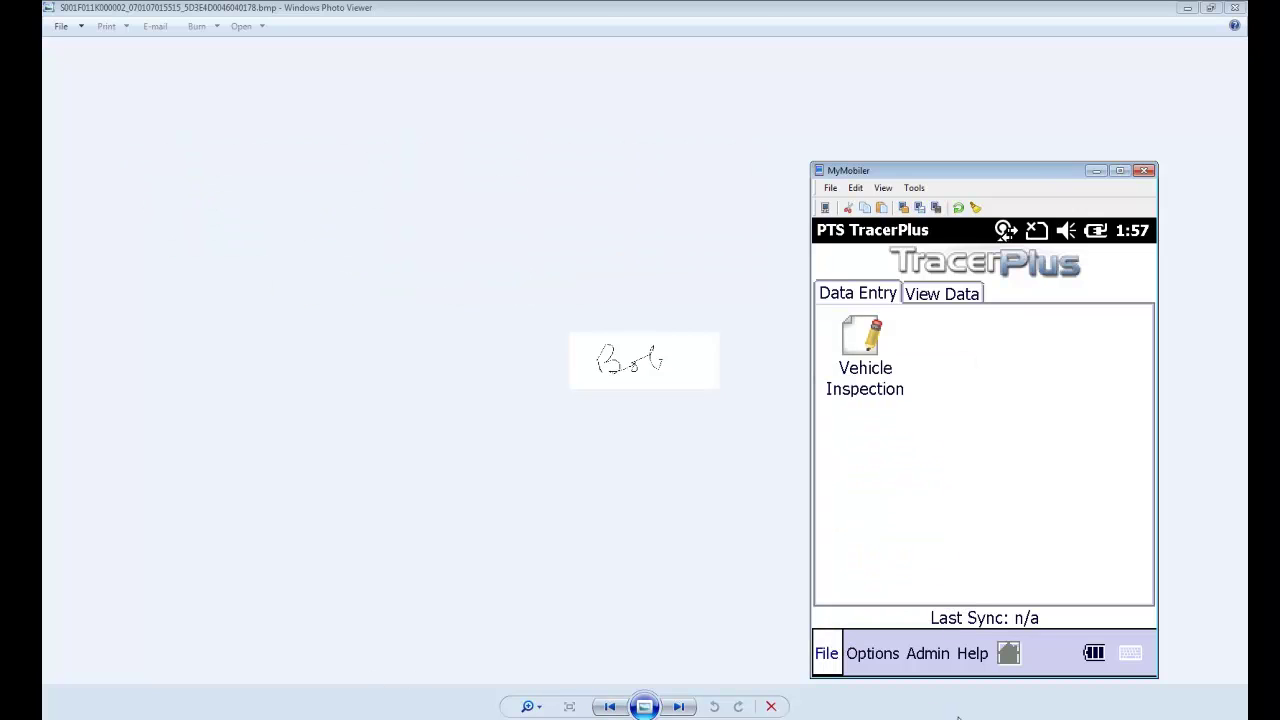
{"action": "key", "text": "alt+F4"}
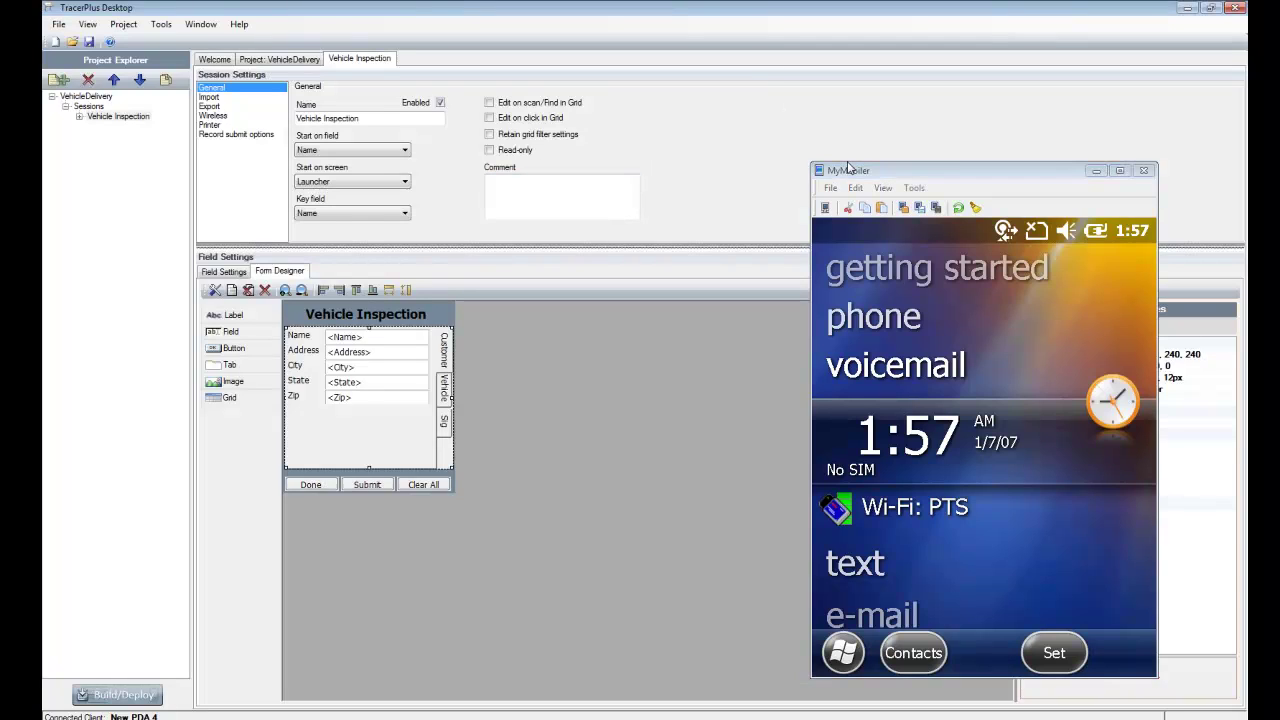
- Enable wireless for the Vehicle Inspection session with IP 192.168.4.16, port 4402, nickname PTS
{"action": "left_click", "coordinate": [1096, 173]}
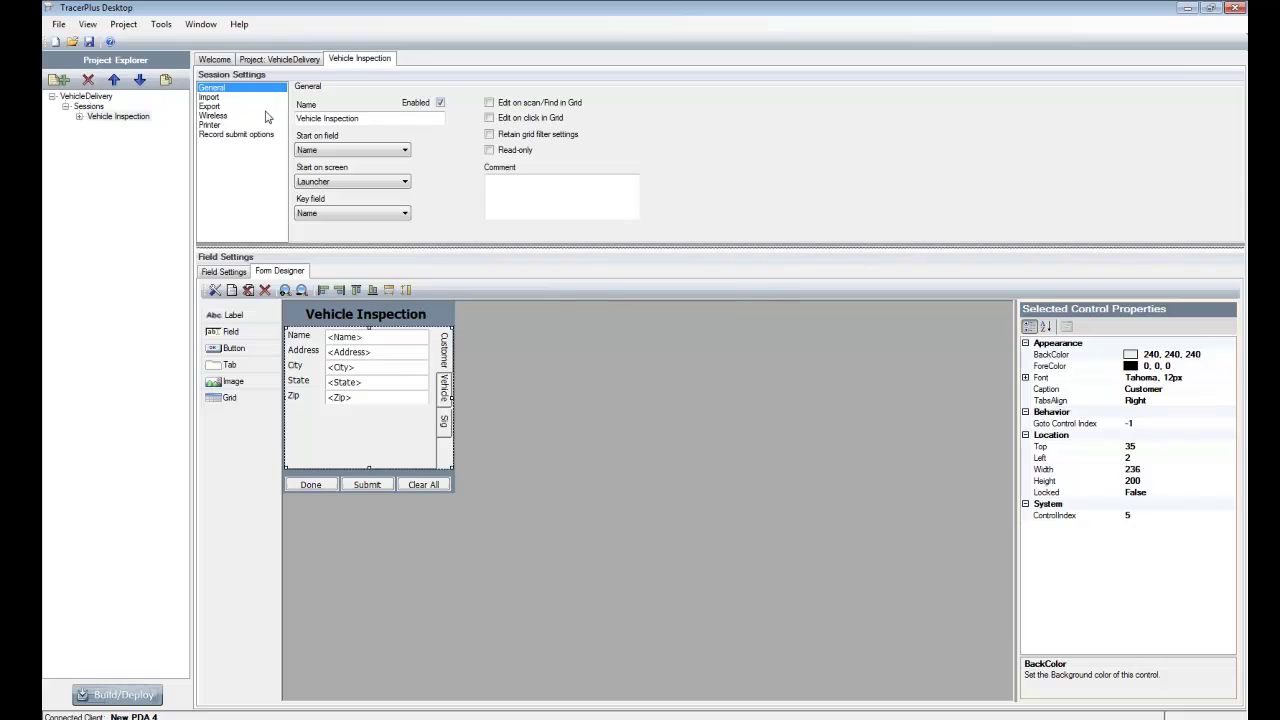
{"action": "left_click", "coordinate": [215, 116]}
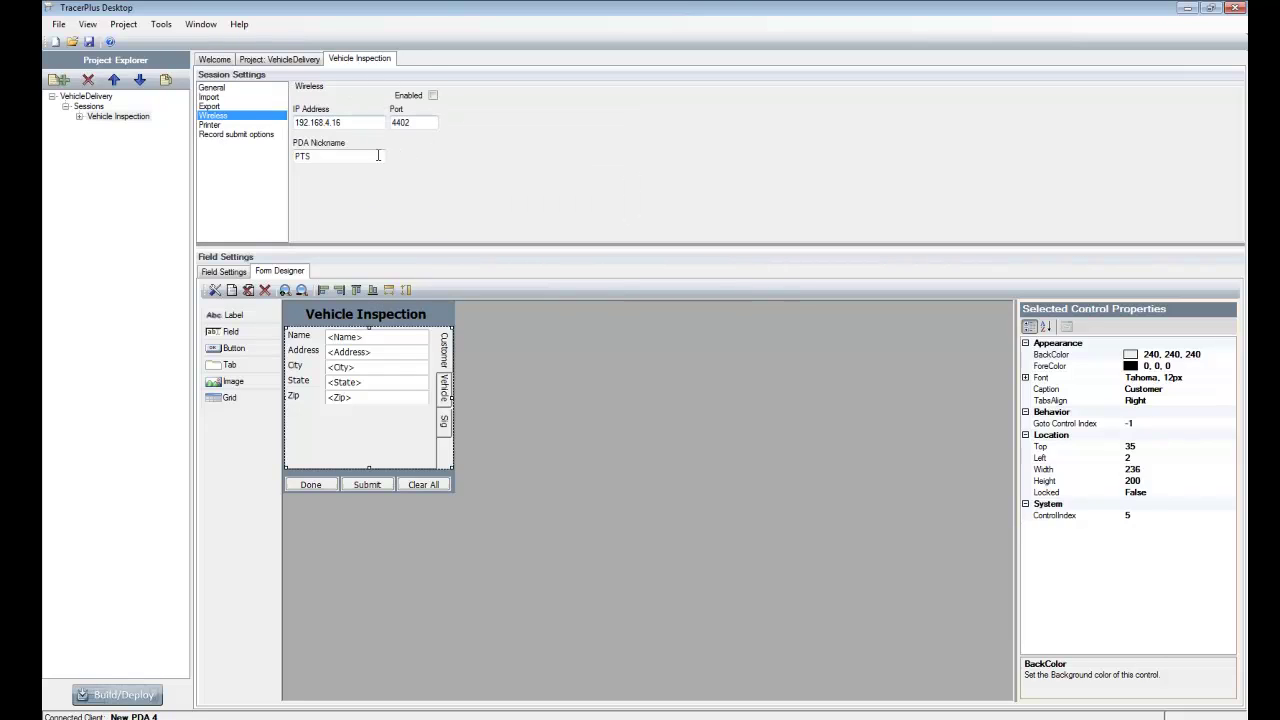
{"action": "left_click_drag", "start_coordinate": [350, 122], "coordinate": [293, 122]}
{"action": "left_click_drag", "start_coordinate": [365, 158], "coordinate": [254, 153]}
{"action": "left_click", "coordinate": [432, 96]}
- Build the project and deploy it to the connected PDA via Tools > Build/Deploy
{"action": "left_click", "coordinate": [165, 24]}
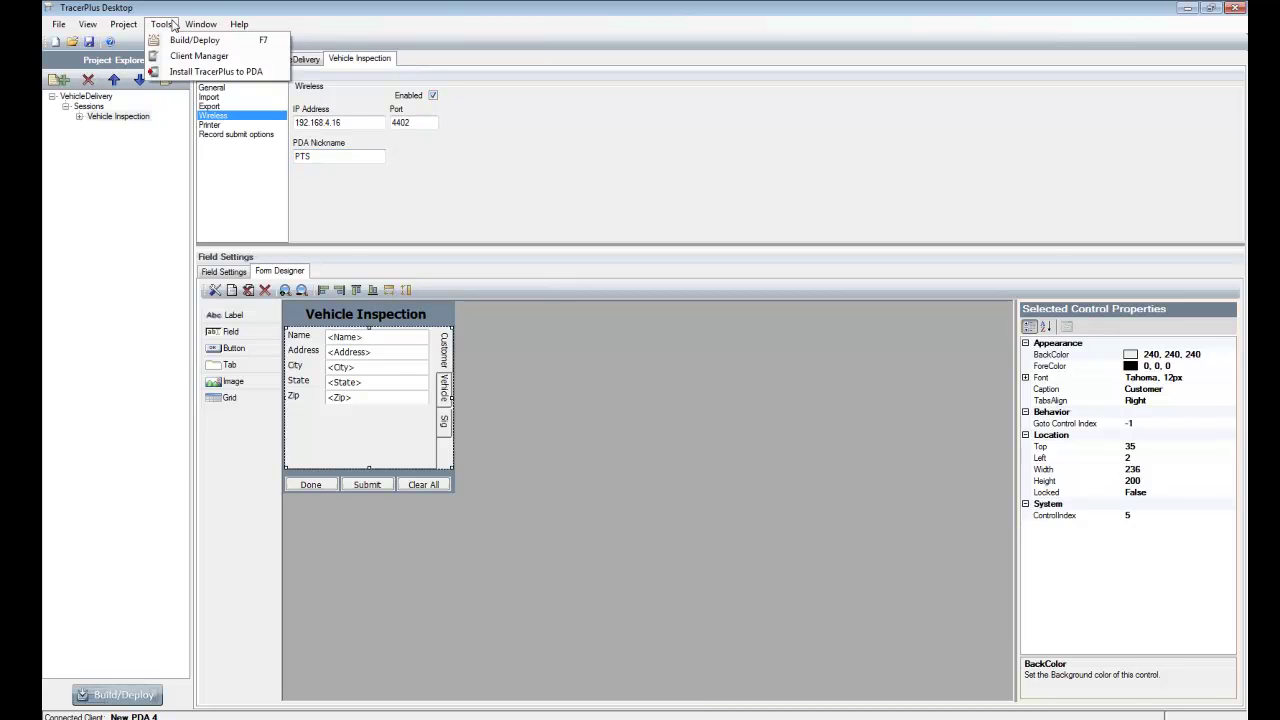
{"action": "left_click", "coordinate": [195, 40]}
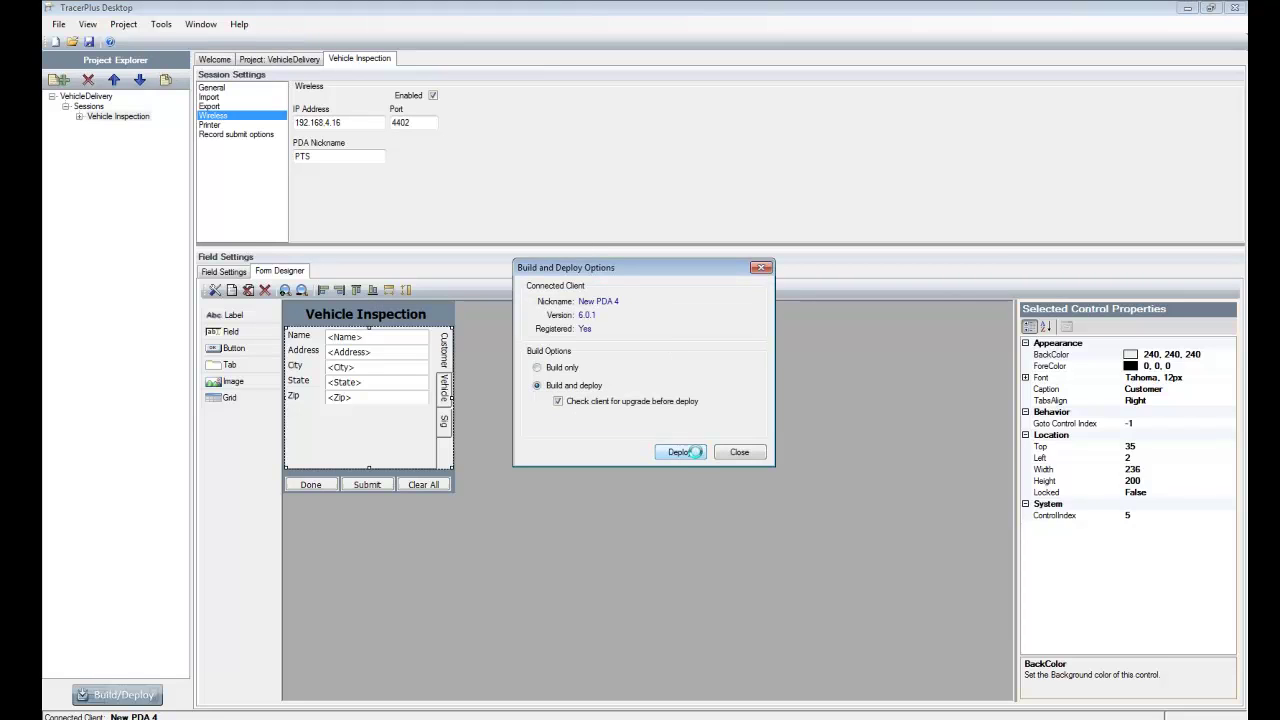
{"action": "left_click", "coordinate": [690, 455]}
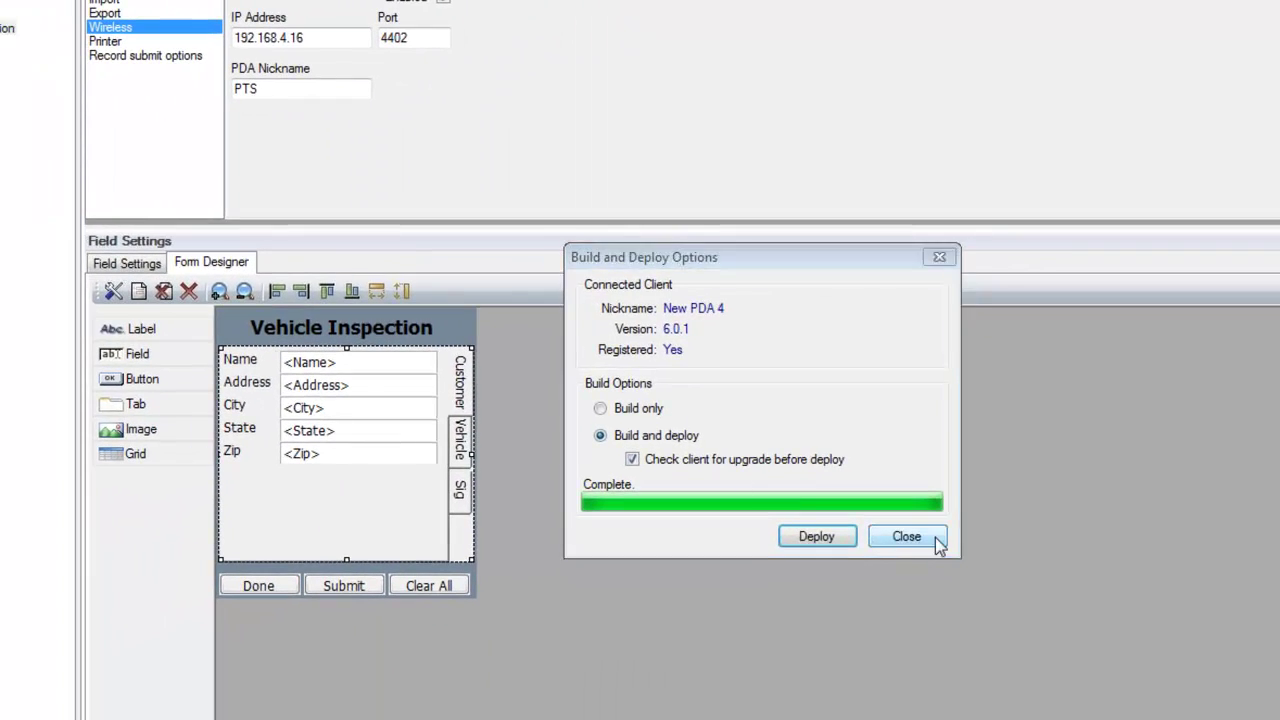
- Close the deploy options and review the field settings and Photo_Demo column definitions
{"action": "left_click", "coordinate": [937, 543]}
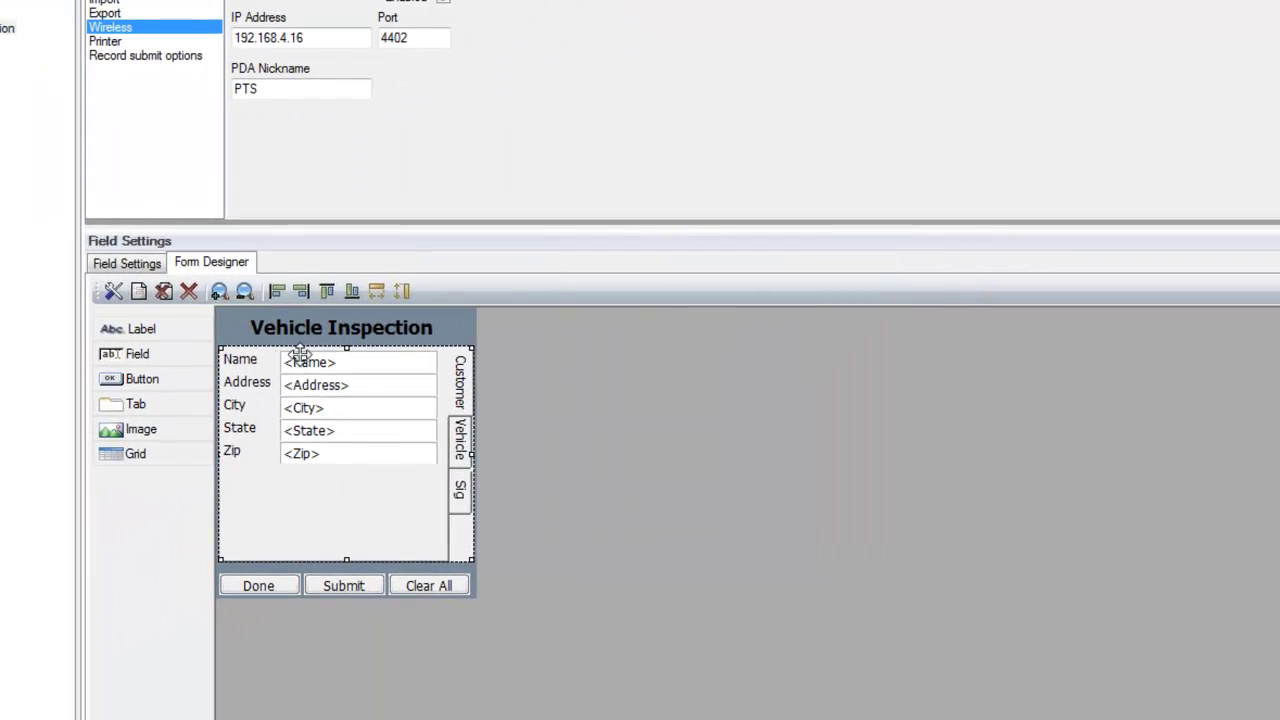
{"action": "left_click", "coordinate": [127, 263]}
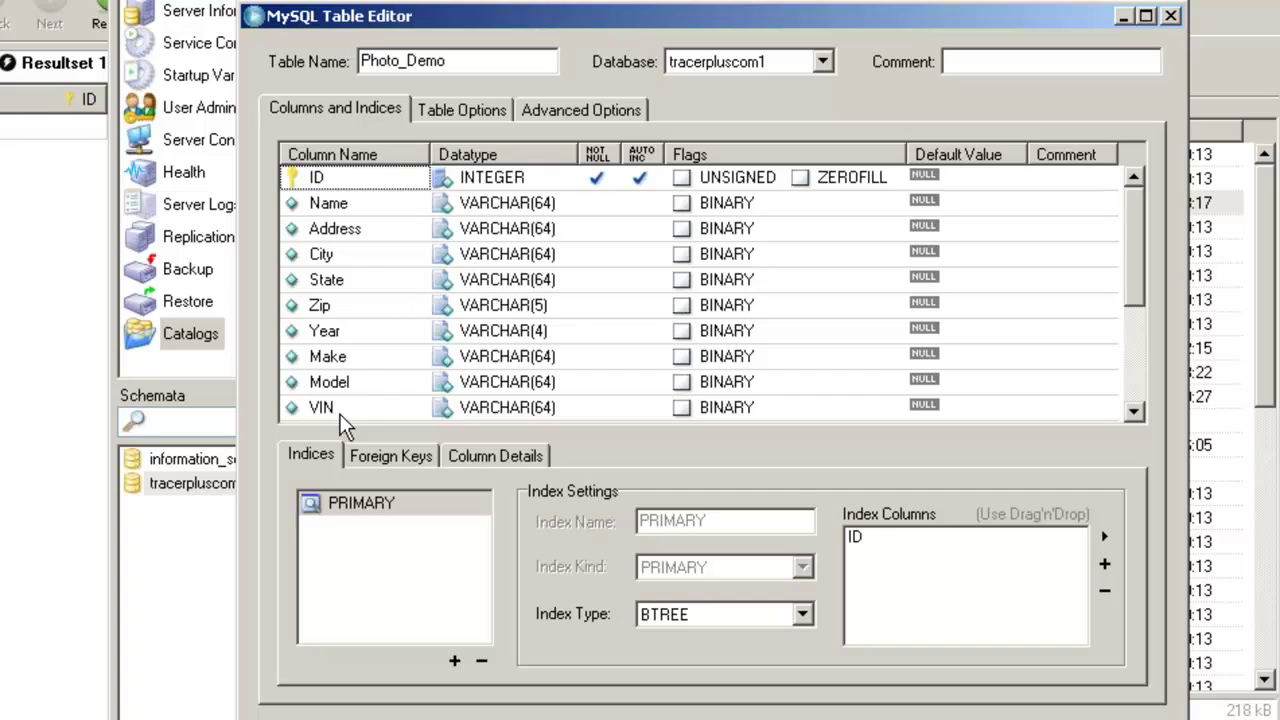
{"action": "scroll", "coordinate": [1136, 256], "scroll_direction": "down", "scroll_amount": 1}
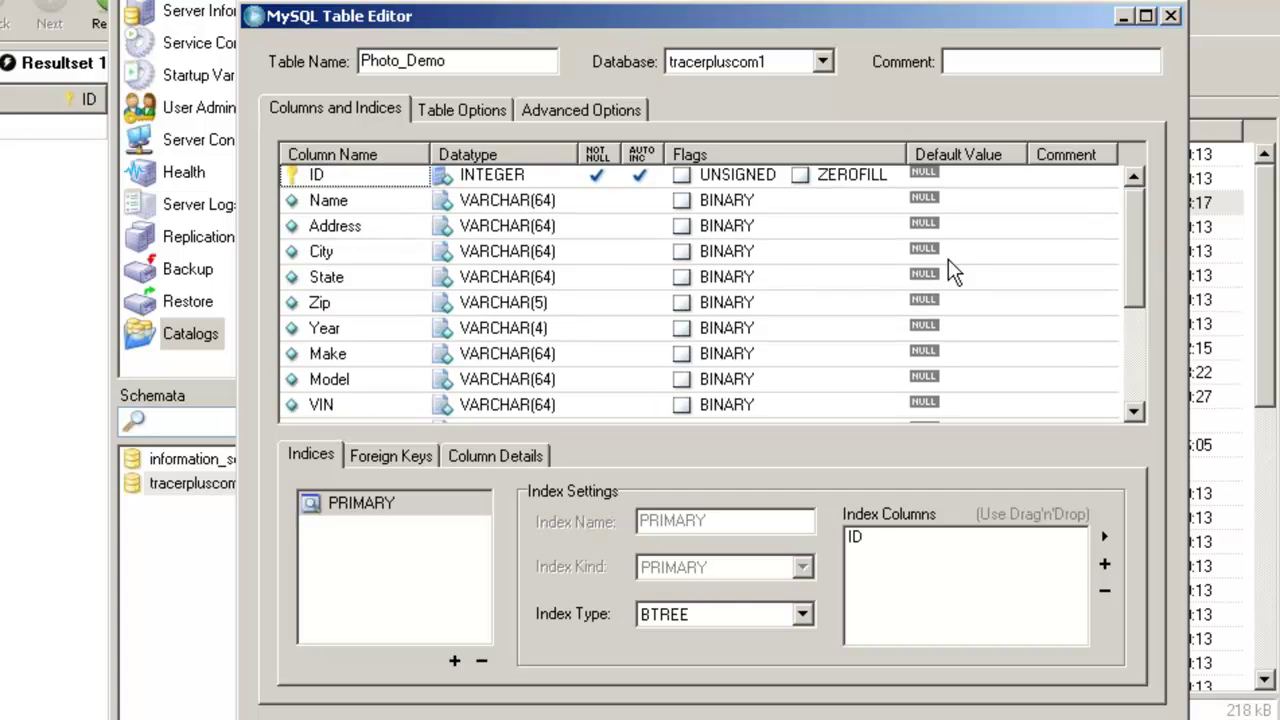
{"action": "left_click_drag", "start_coordinate": [1132, 227], "coordinate": [1132, 330]}
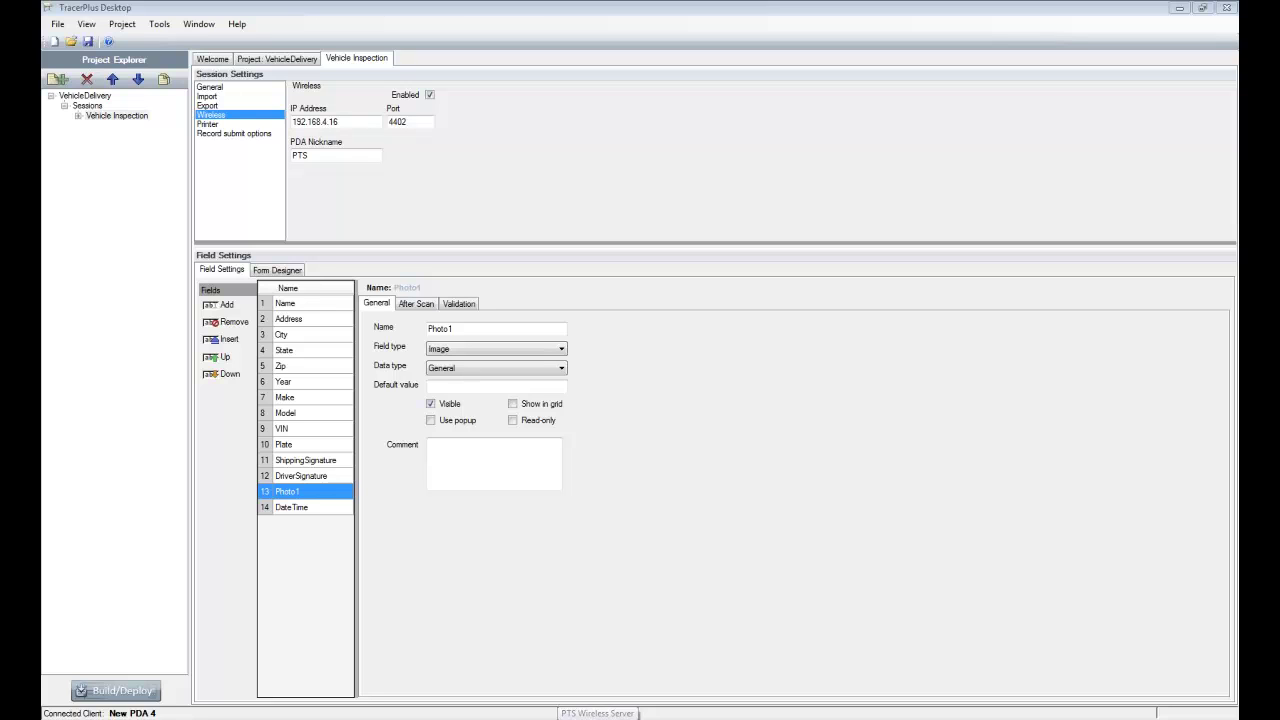
- Show the PTS Wireless Server's ODBC Configuration for Session 01 and the Photo_Demo table
{"action": "left_click", "coordinate": [597, 713]}
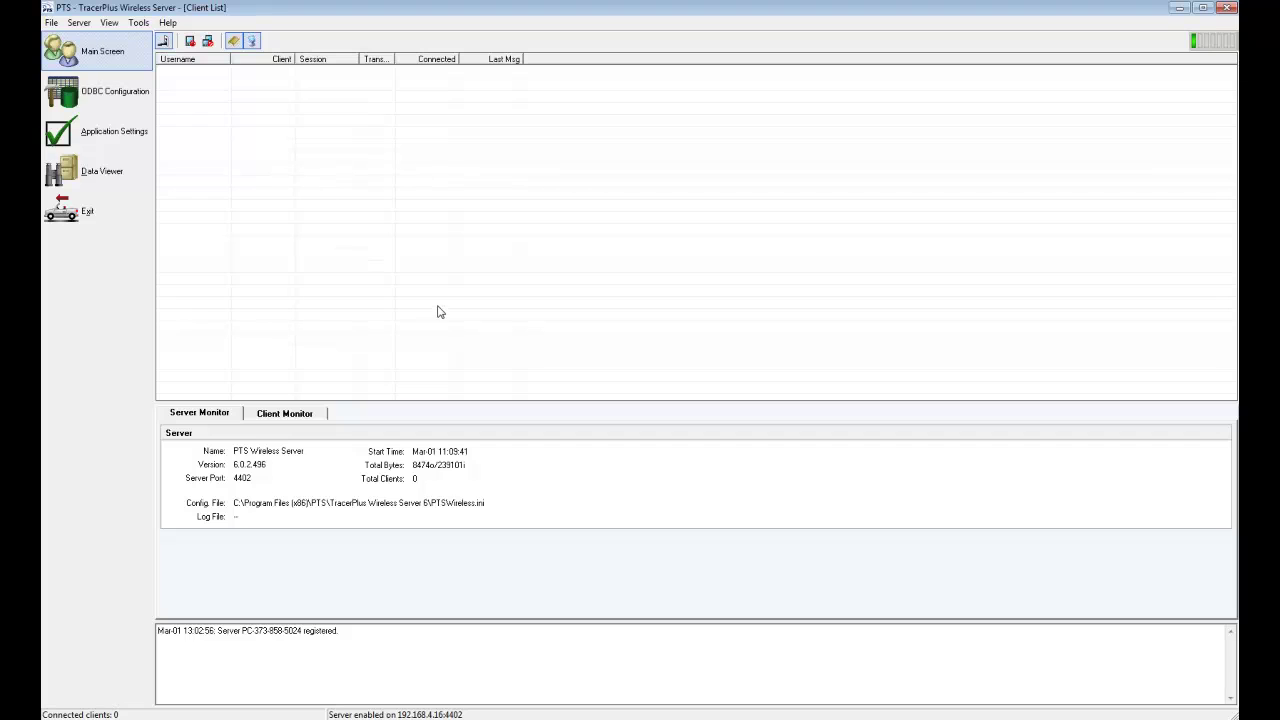
{"action": "left_click", "coordinate": [133, 106]}
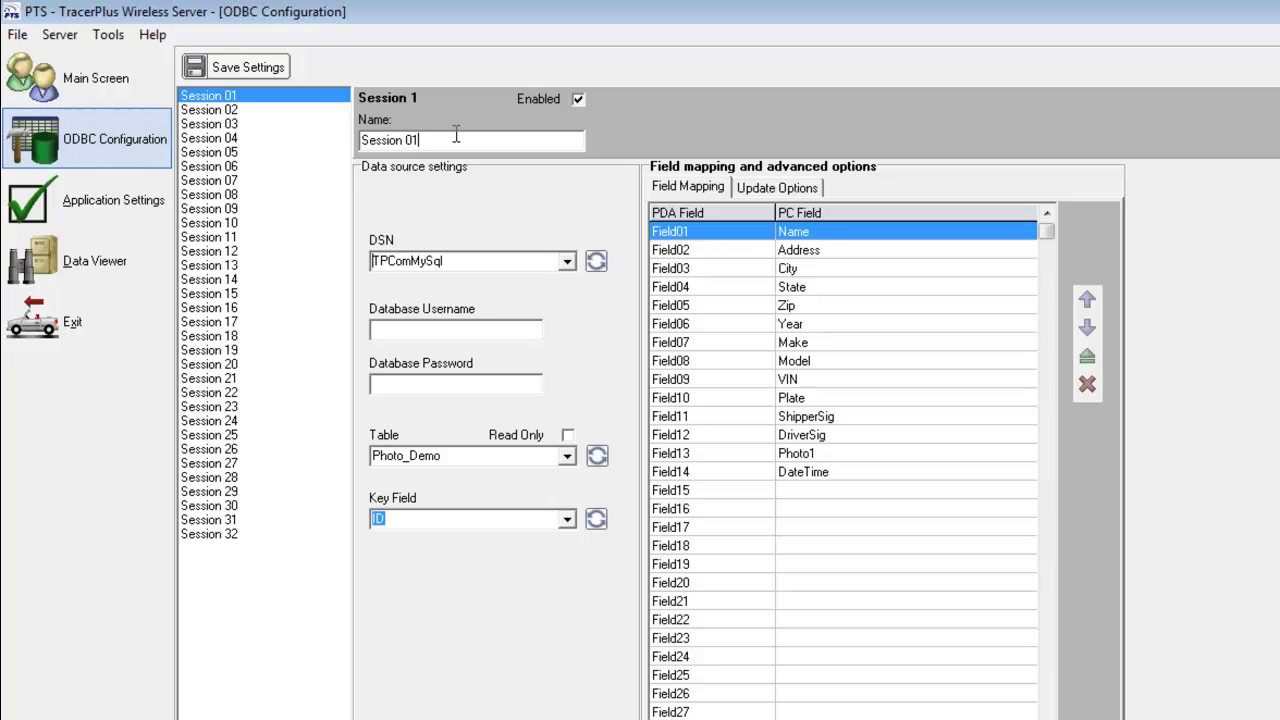
- Replace the Session 01 name with VehicleInspection
{"action": "left_click_drag", "start_coordinate": [456, 138], "coordinate": [328, 140]}
{"action": "type", "text": "VehicleInp"}
{"action": "key", "text": "BackSpace"}
{"action": "type", "text": "spection"}
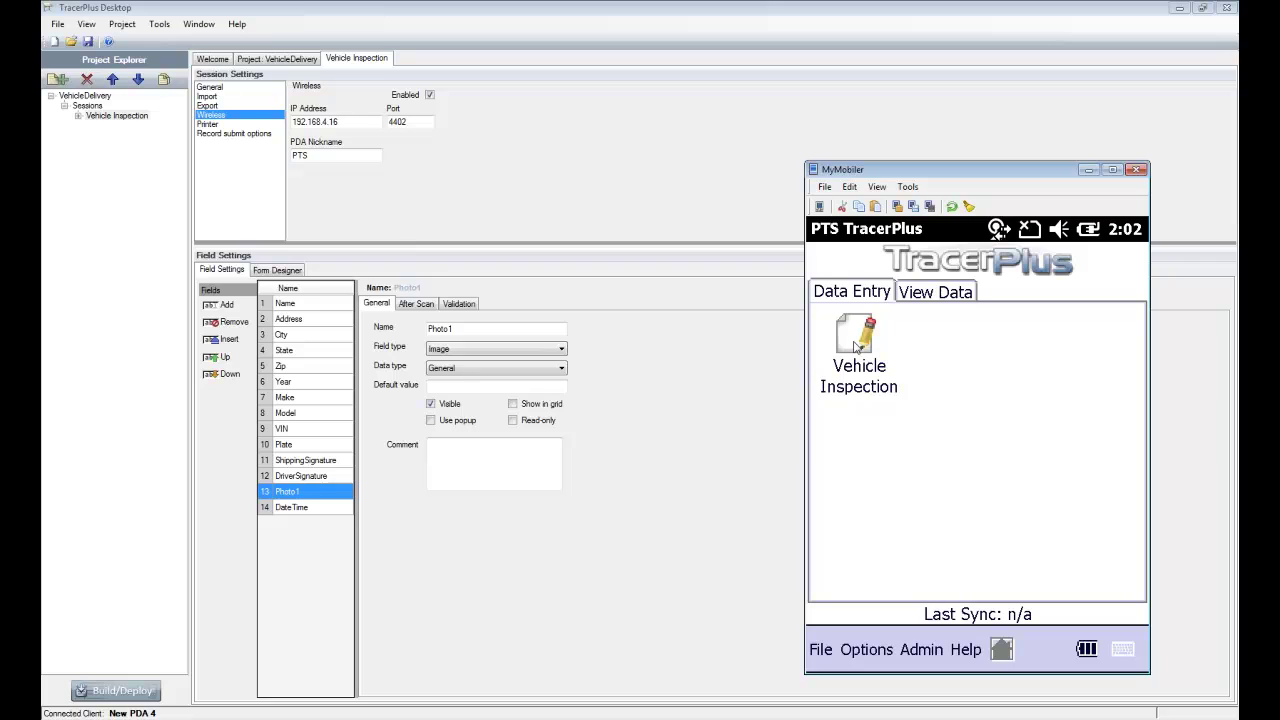
- Start a new Vehicle Inspection and enter the customer's full name, street address, city, state and zip
{"action": "left_click", "coordinate": [881, 386]}
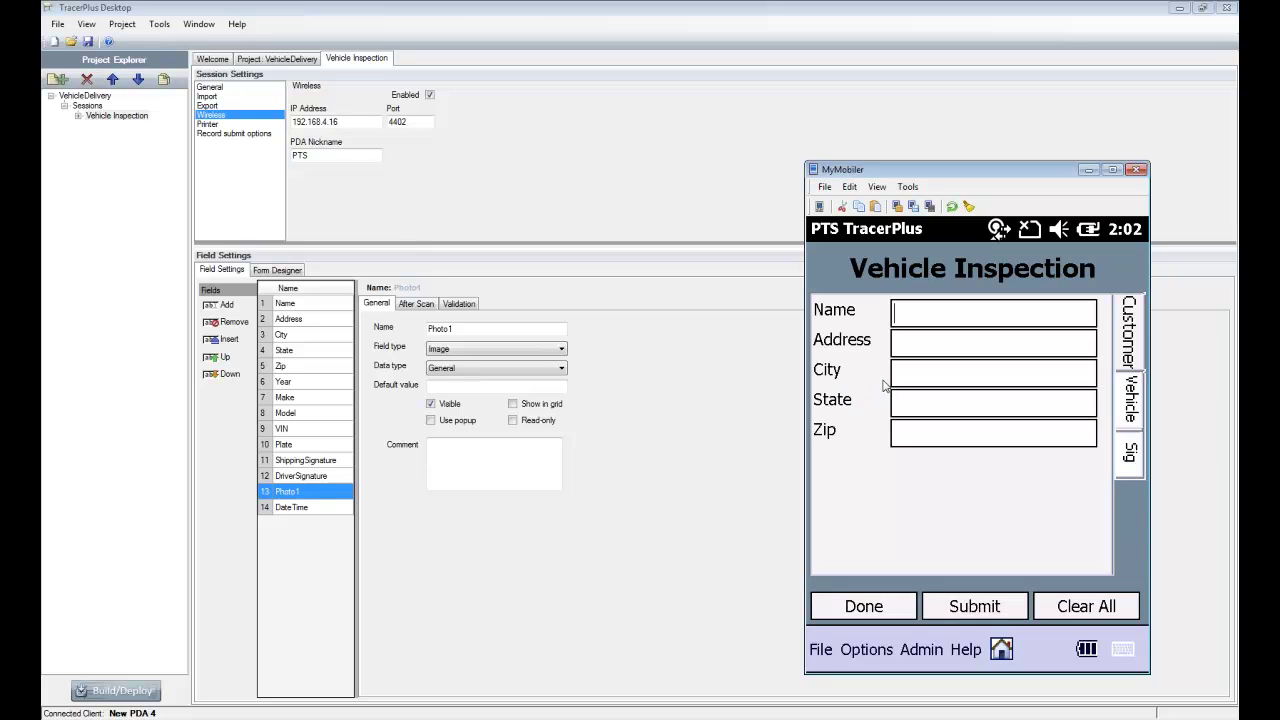
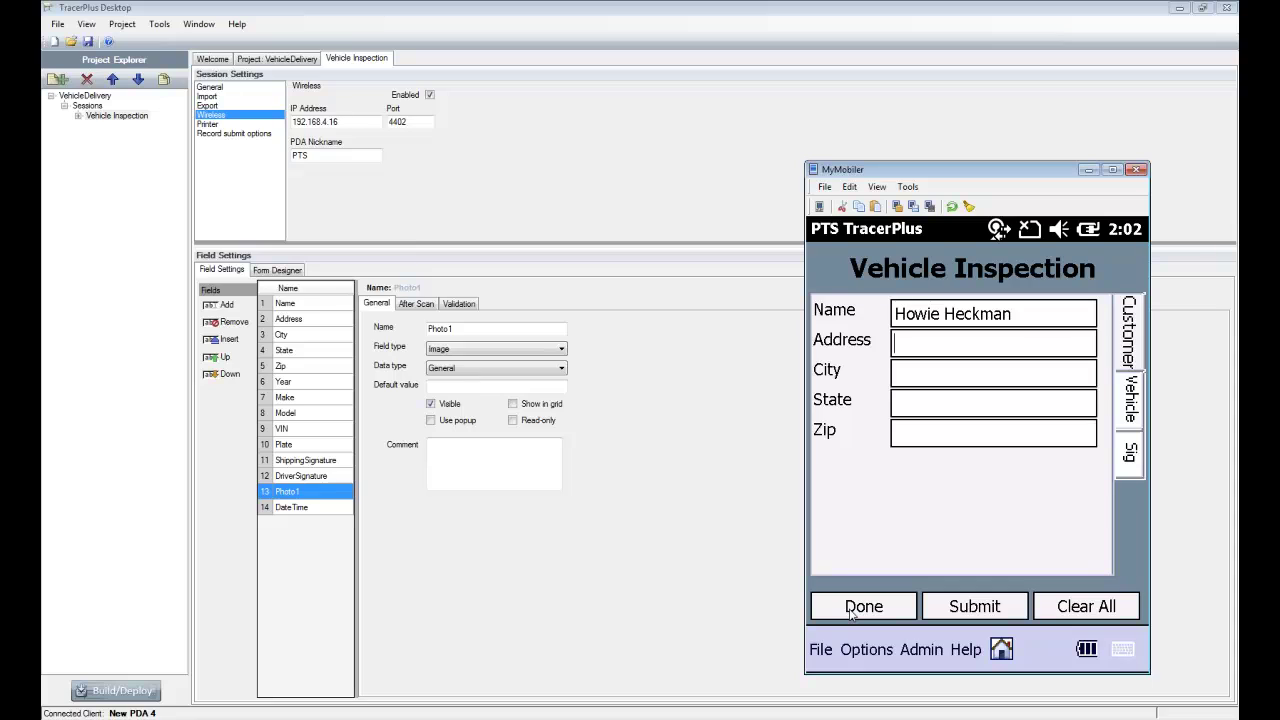
{"action": "key", "text": "Tab"}
{"action": "type", "text": "C"}
{"action": "type", "text": "alverton"}
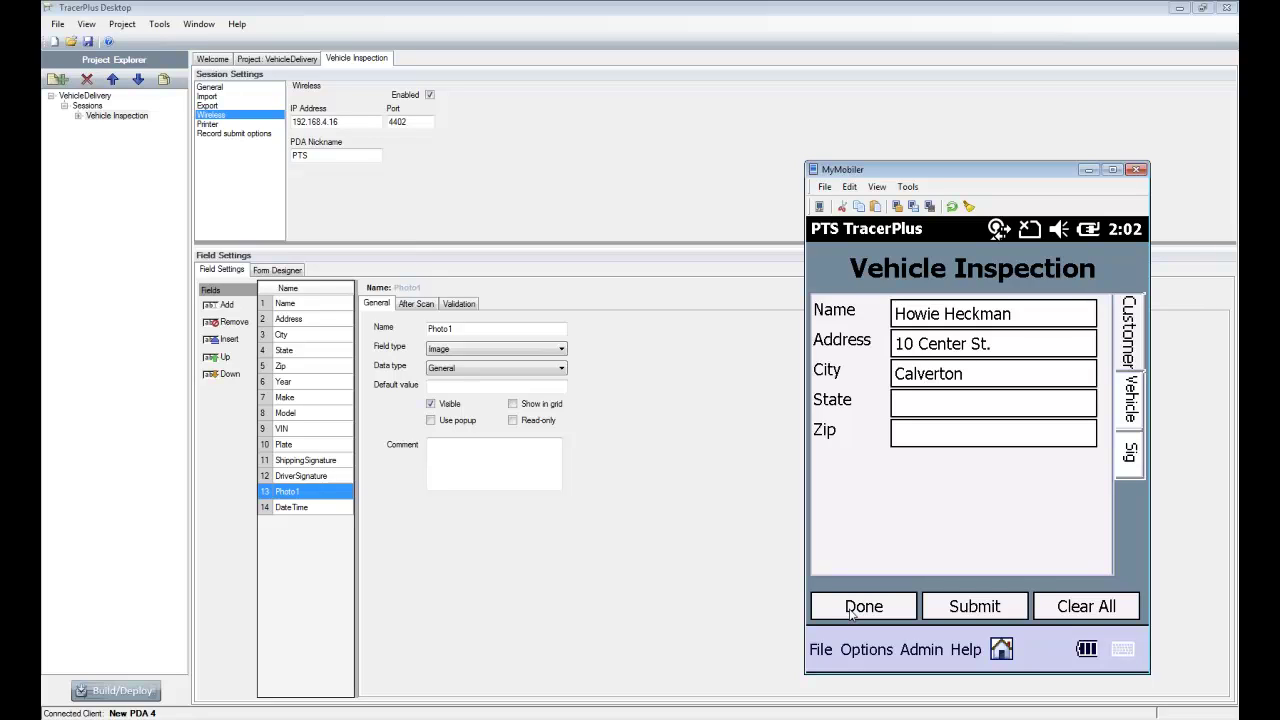
{"action": "type", "text": "NY"}
{"action": "type", "text": "11933"}
- On the Vehicle page, enter year 2002, make Ford and model F150
{"action": "left_click", "coordinate": [1132, 400]}
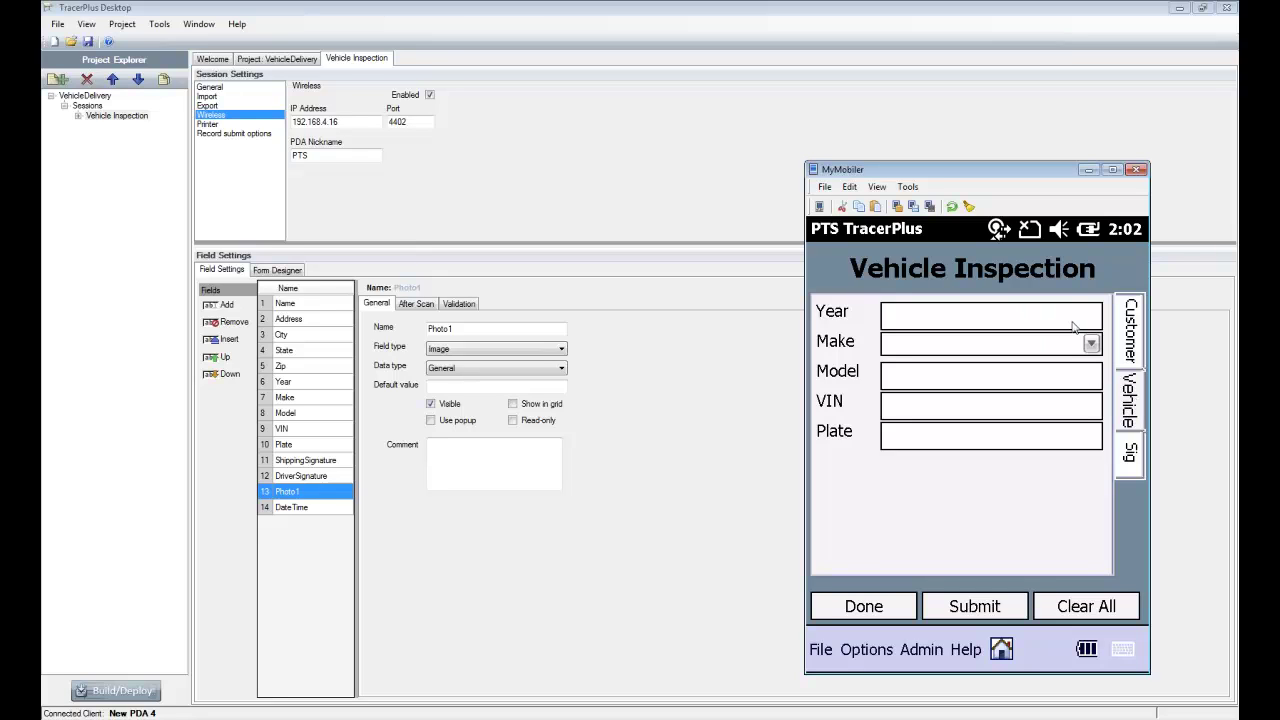
{"action": "type", "text": "2002"}
{"action": "left_click", "coordinate": [1091, 343]}
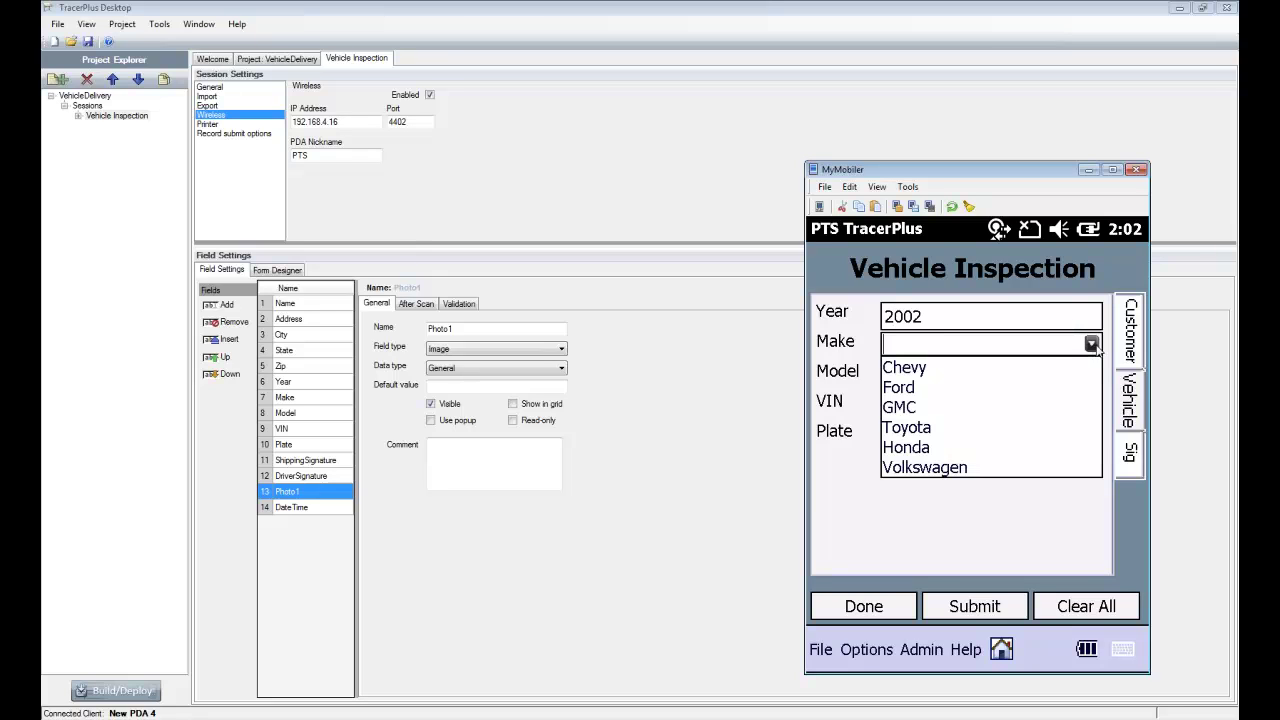
{"action": "left_click", "coordinate": [916, 392]}
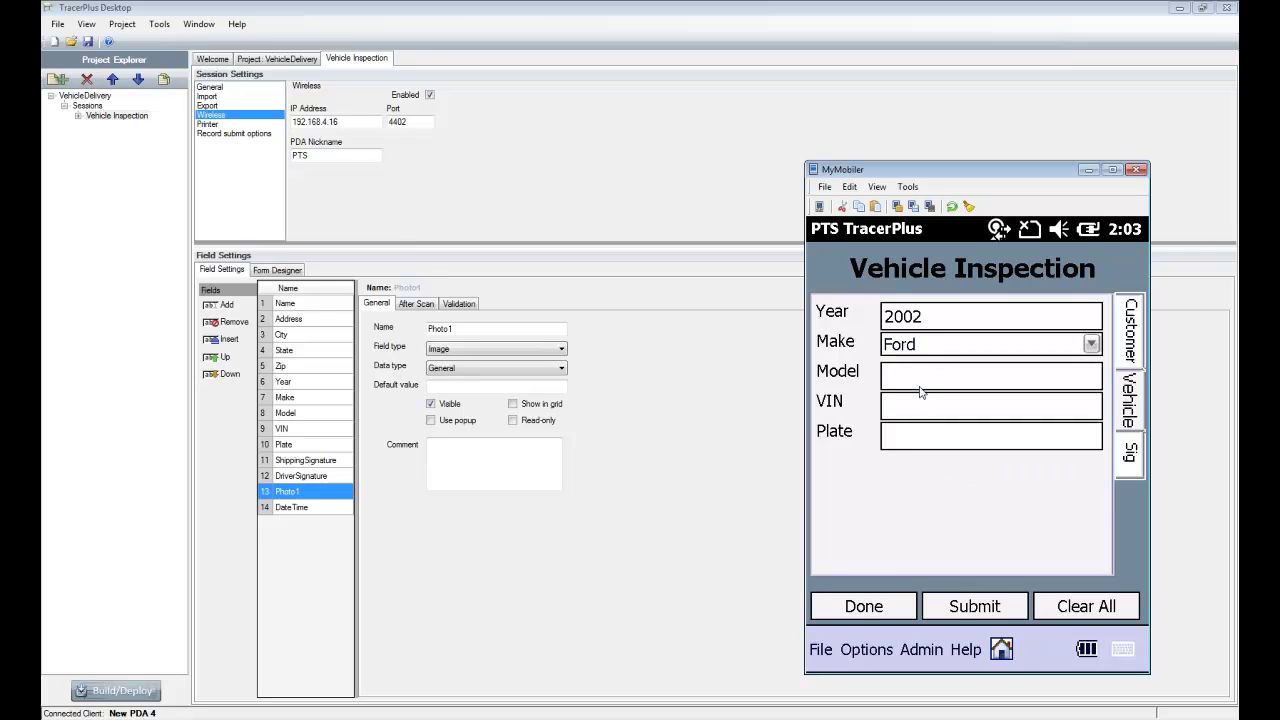
{"action": "type", "text": "F100"}
{"action": "type", "text": "0"}
{"action": "key", "text": "BackSpace"}
{"action": "key", "text": "BackSpace"}
{"action": "key", "text": "BackSpace"}
{"action": "type", "text": "50"}
{"action": "left_click", "coordinate": [912, 414]}
{"action": "key", "text": "Tab"}
{"action": "type", "text": "PTS5555"}
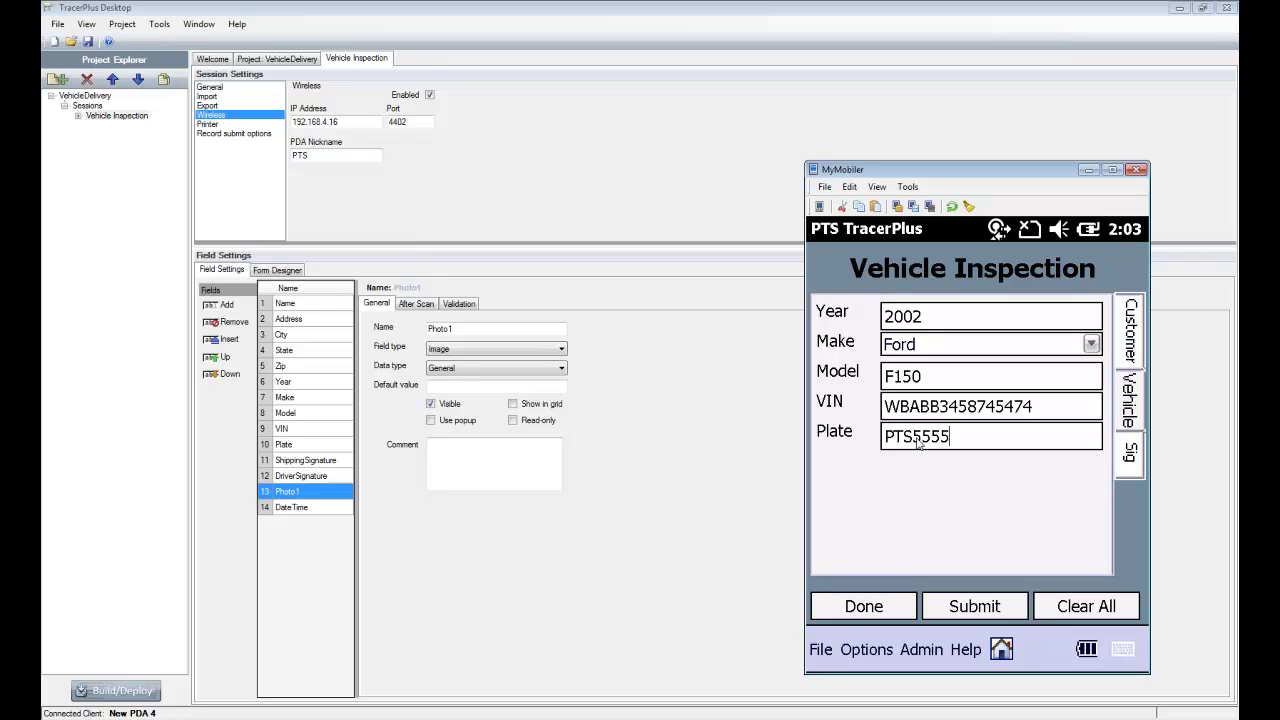
{"action": "left_click", "coordinate": [1130, 455]}
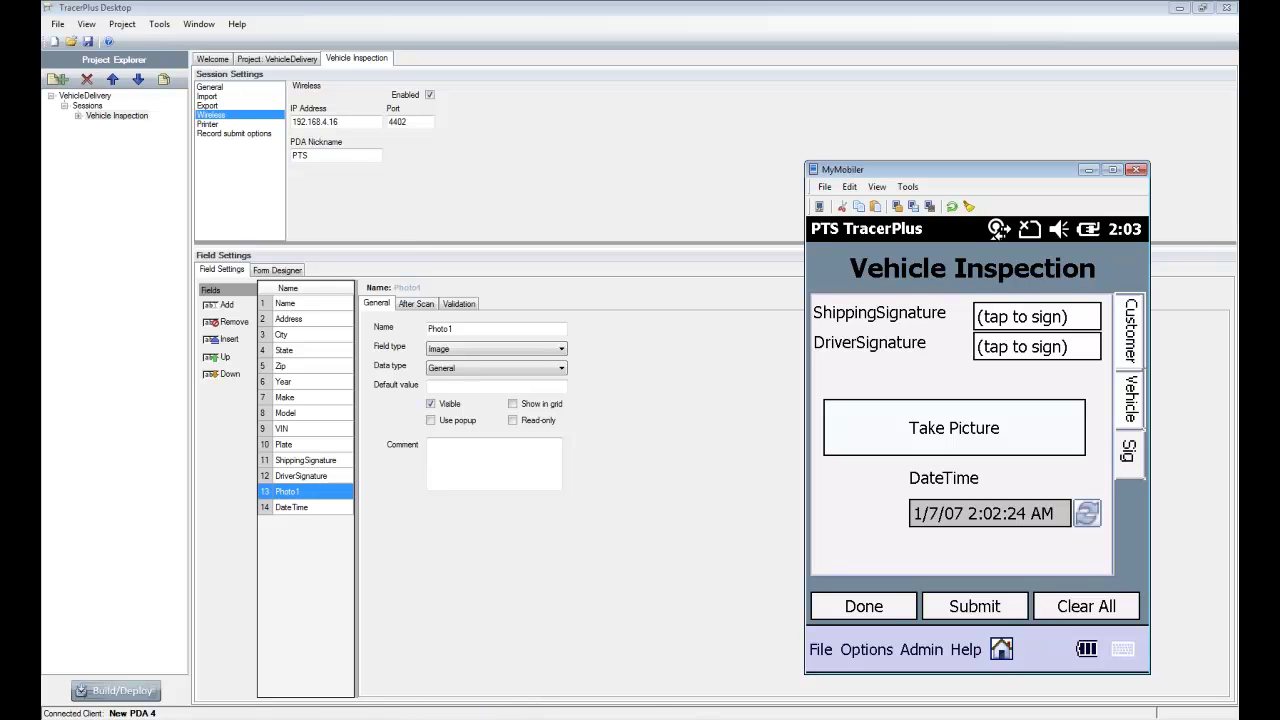
{"action": "left_click", "coordinate": [487, 710]}
- Bring Chrome forward and show the TracerPlus.com demo page tab
{"action": "key", "text": "alt+Tab"}
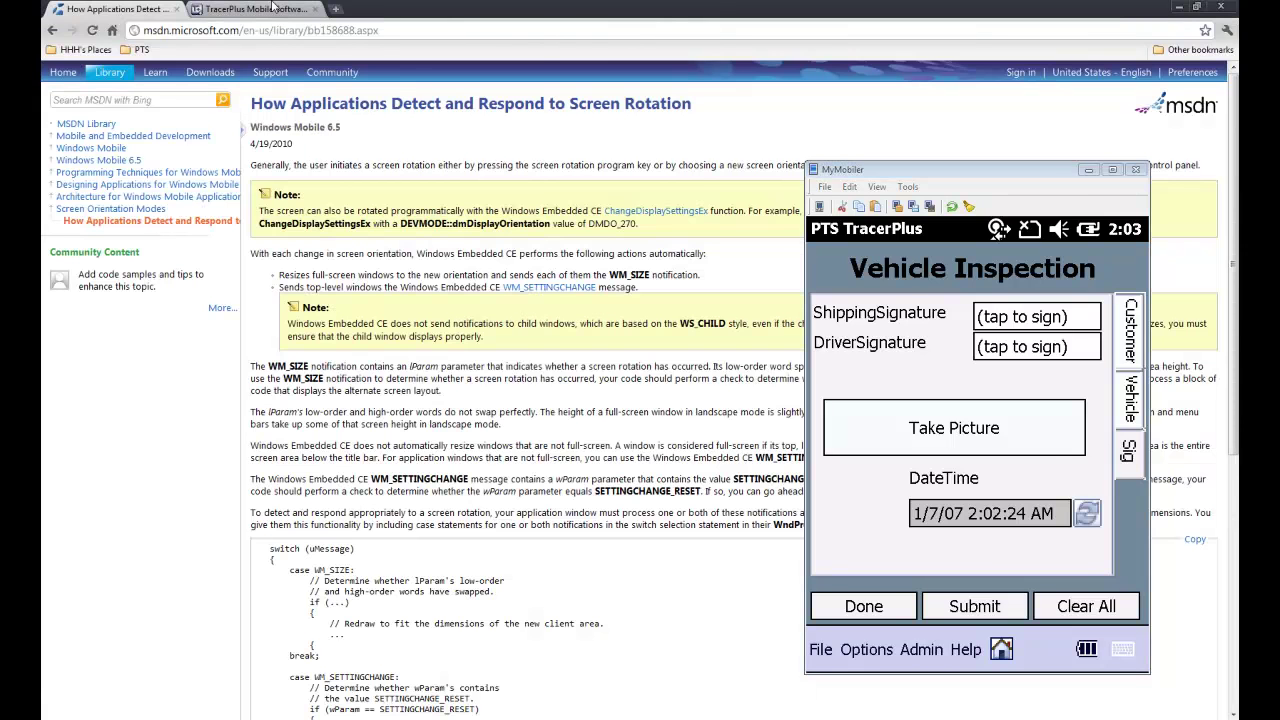
{"action": "key", "text": "ctrl+Tab"}
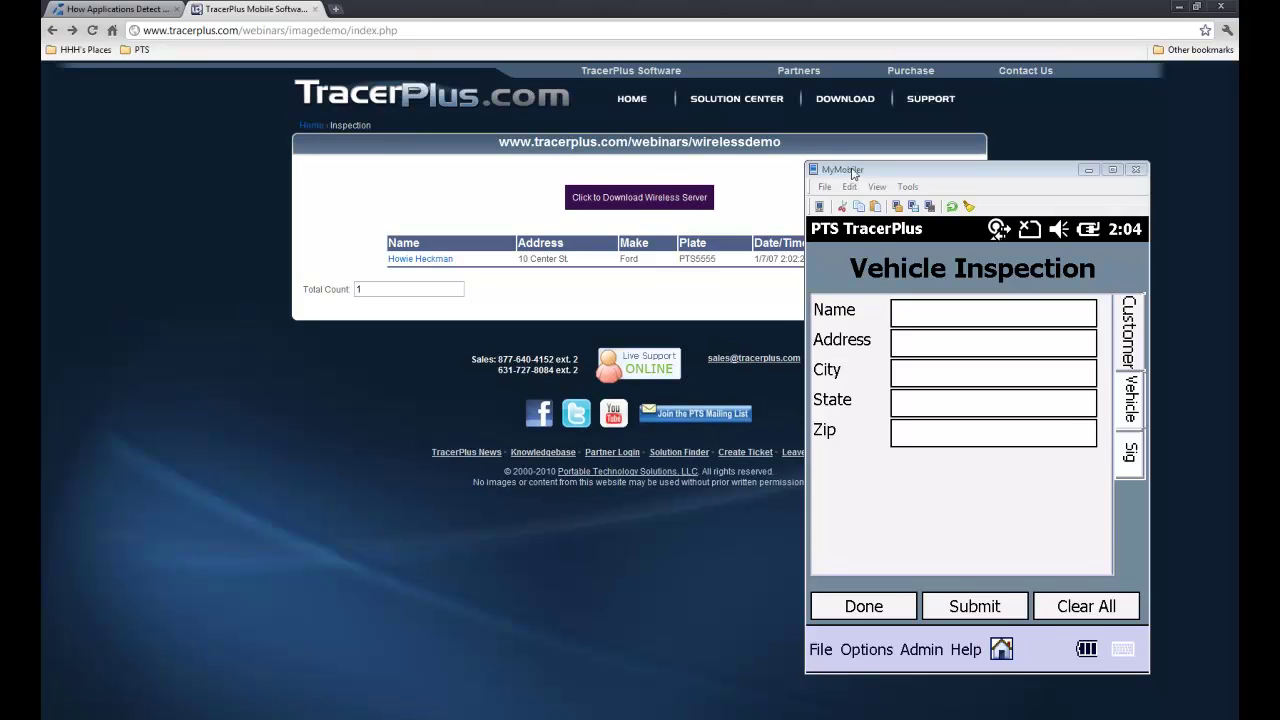
- Move the MyMobiler device window right to reveal the Date/Time column of the Ford PTS5555 record
{"action": "left_click_drag", "start_coordinate": [852, 174], "coordinate": [930, 195]}
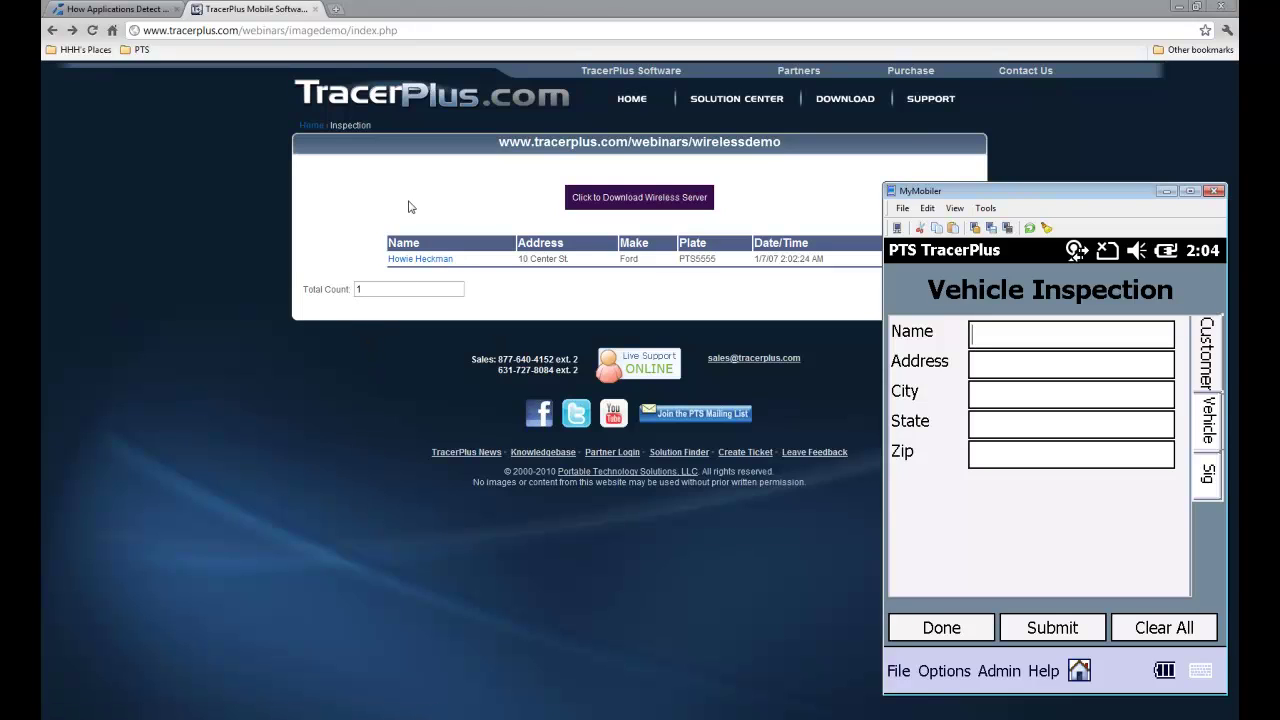
{"action": "left_click", "coordinate": [417, 261]}
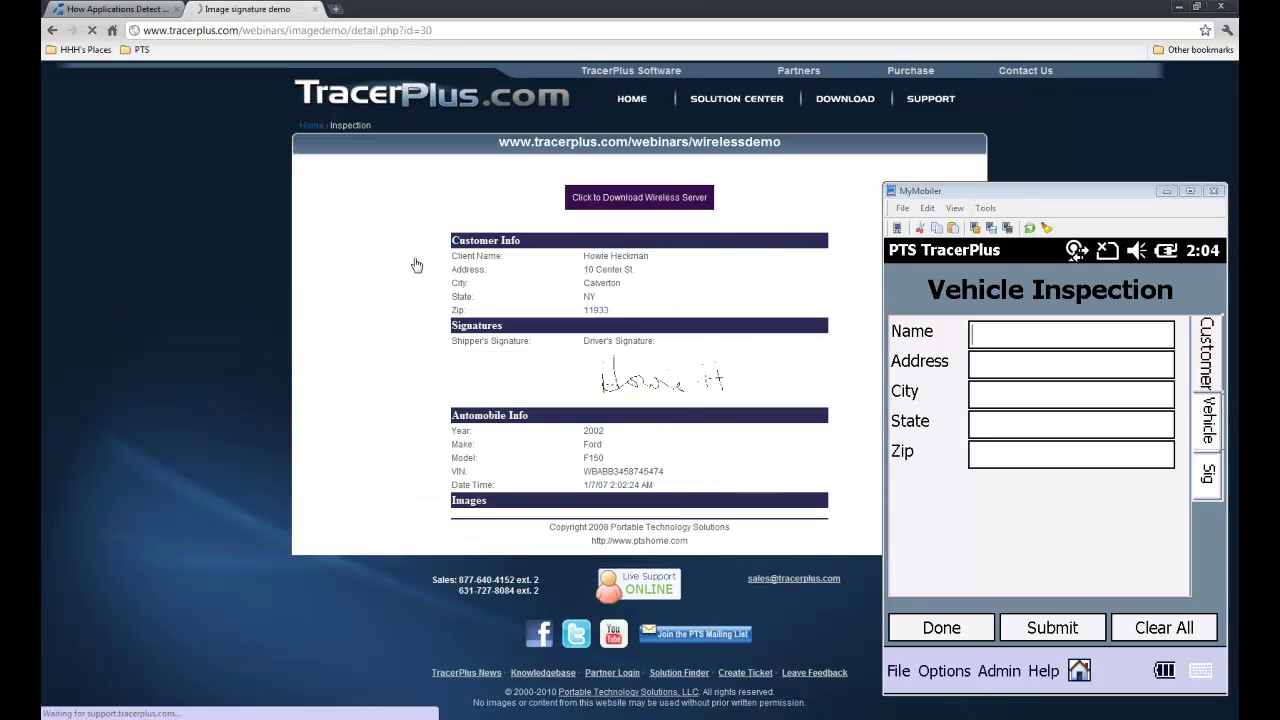
{"action": "scroll", "coordinate": [220, 375], "scroll_direction": "down", "scroll_amount": 1}
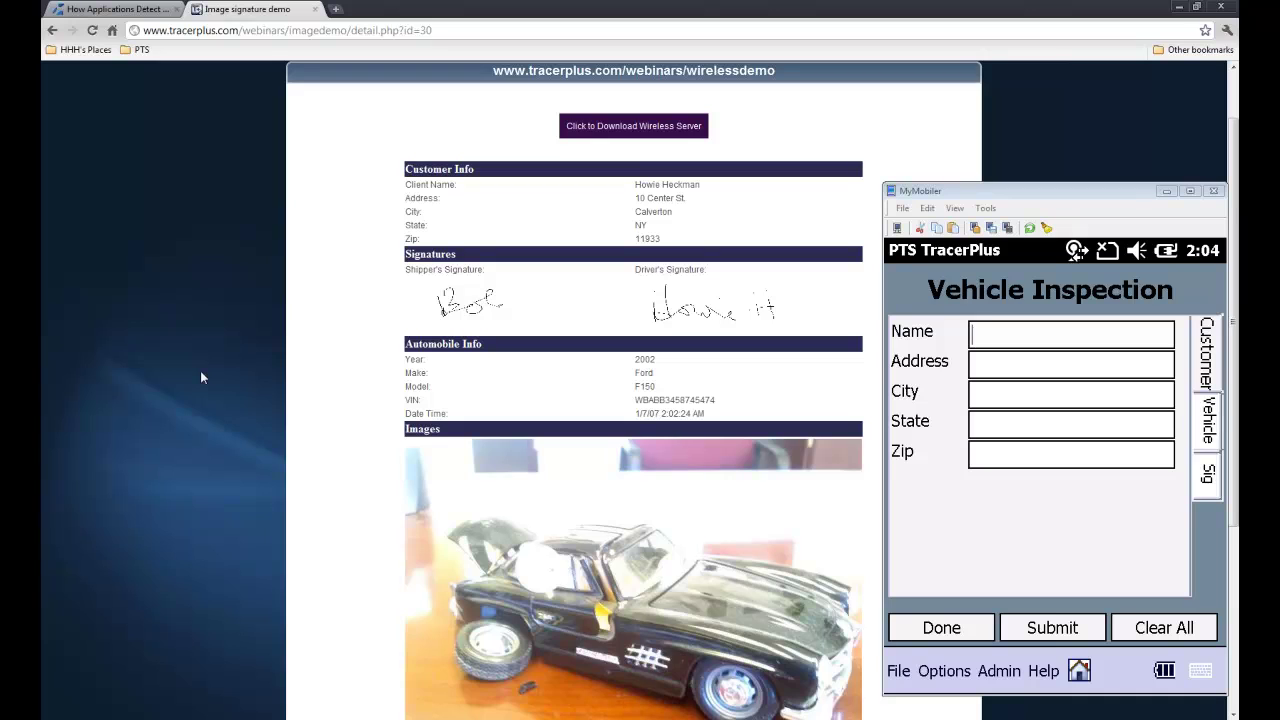
{"action": "scroll", "coordinate": [201, 377], "scroll_direction": "down", "scroll_amount": 2}
{"action": "scroll", "coordinate": [201, 377], "scroll_direction": "up", "scroll_amount": 3}
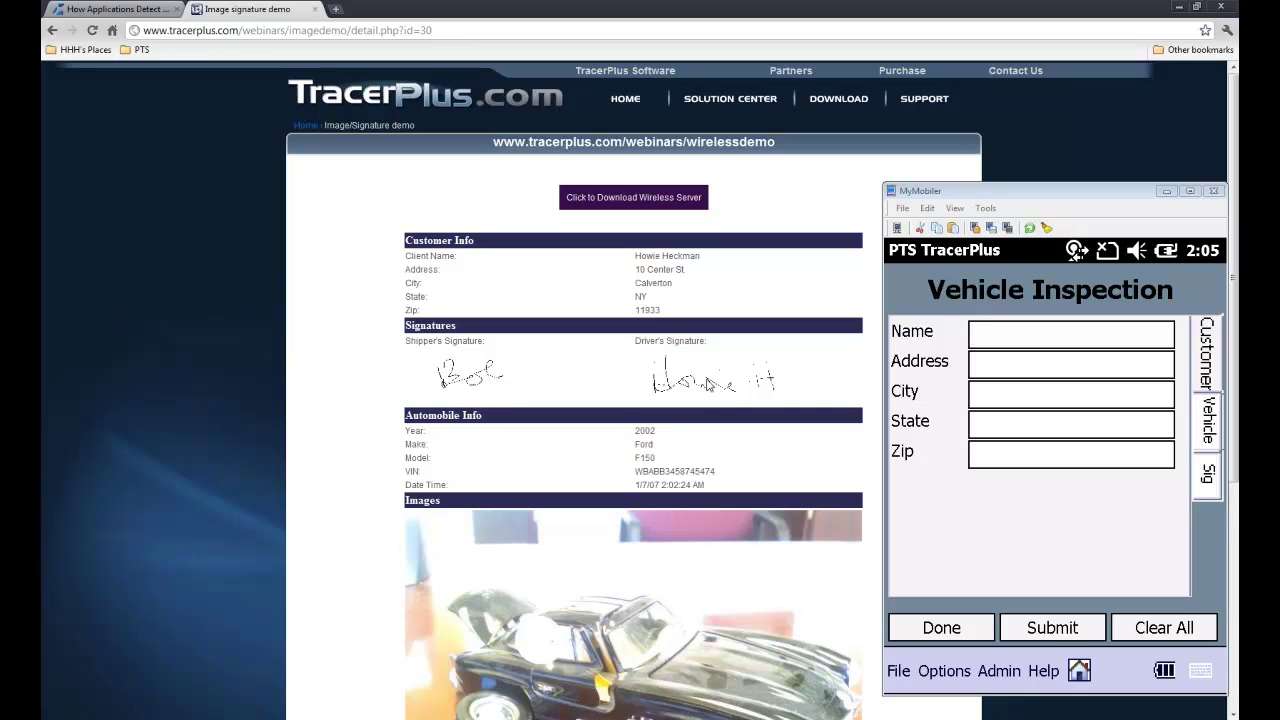
{"action": "scroll", "coordinate": [665, 380], "scroll_direction": "down", "scroll_amount": 2}
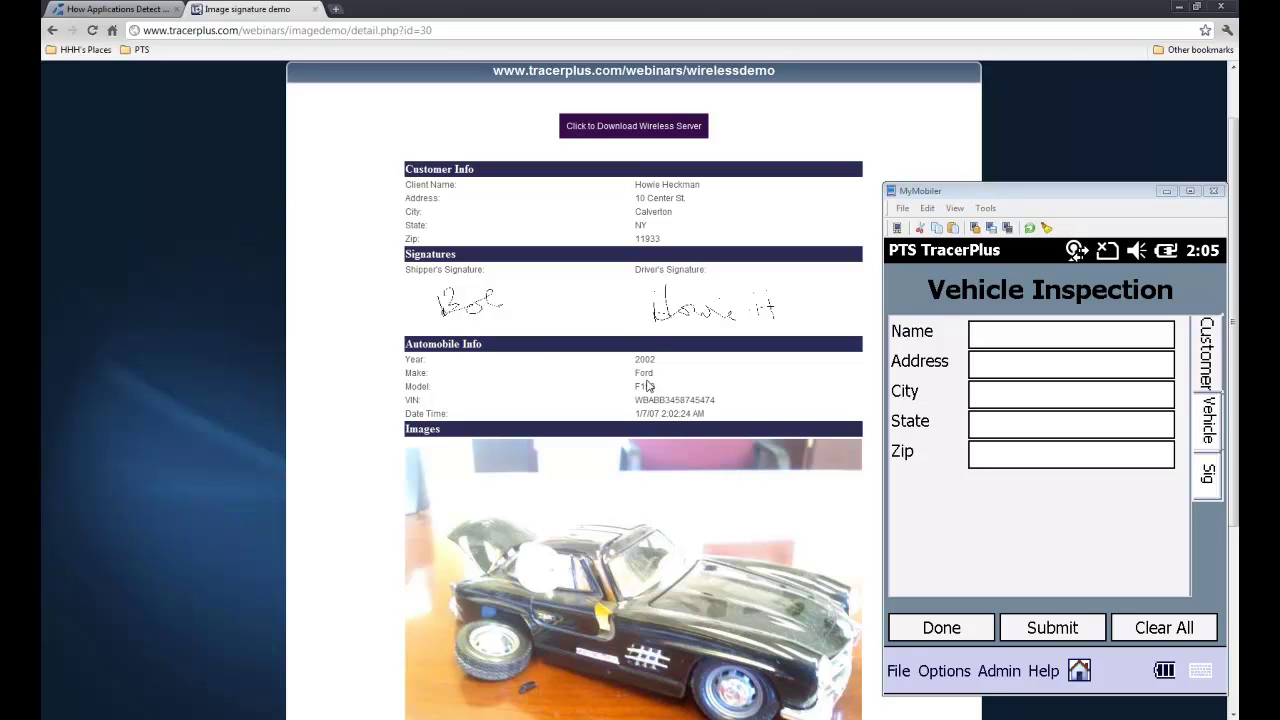
{"action": "scroll", "coordinate": [579, 343], "scroll_direction": "down", "scroll_amount": 4}
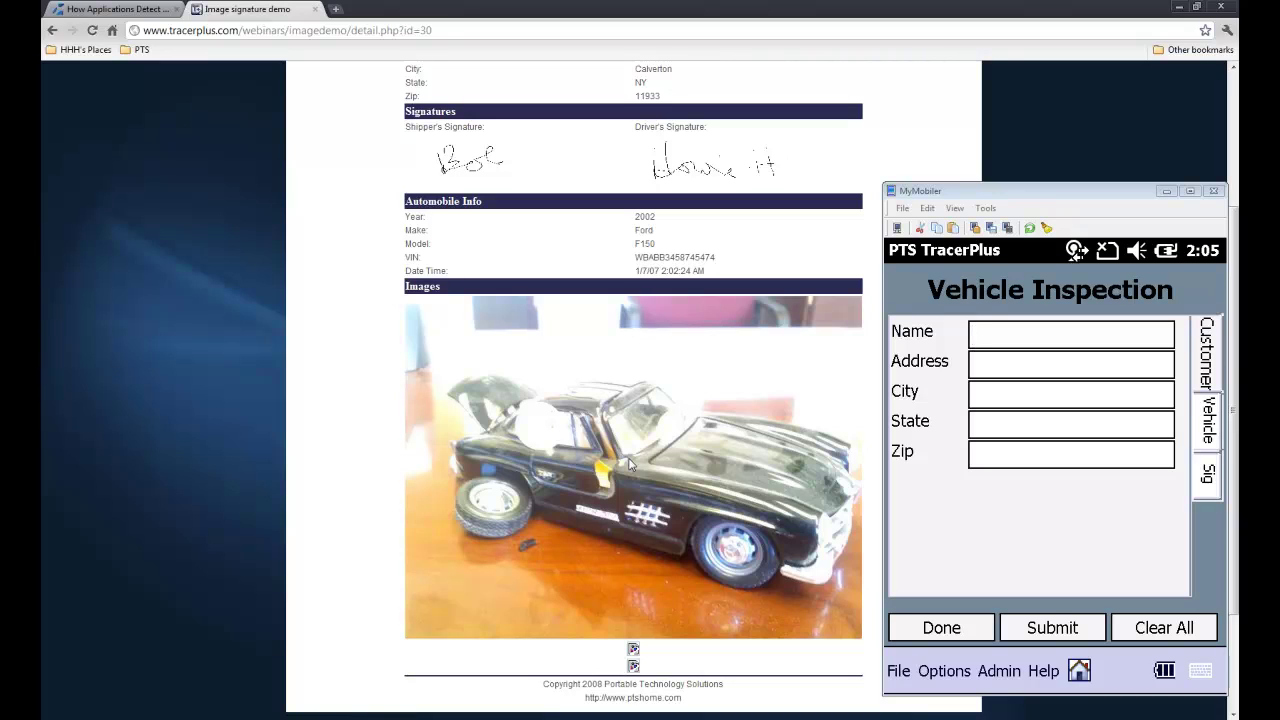
{"action": "scroll", "coordinate": [630, 463], "scroll_direction": "up", "scroll_amount": 3}
{"action": "scroll", "coordinate": [630, 444], "scroll_direction": "down", "scroll_amount": 3}
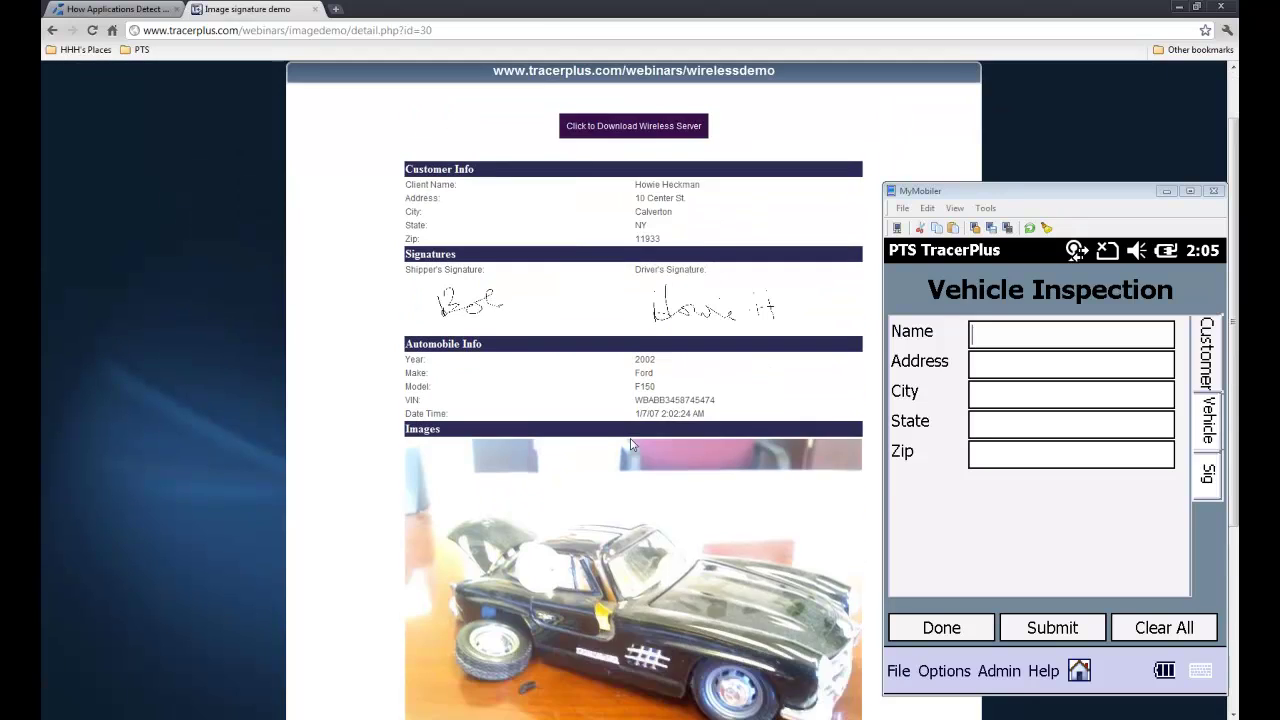